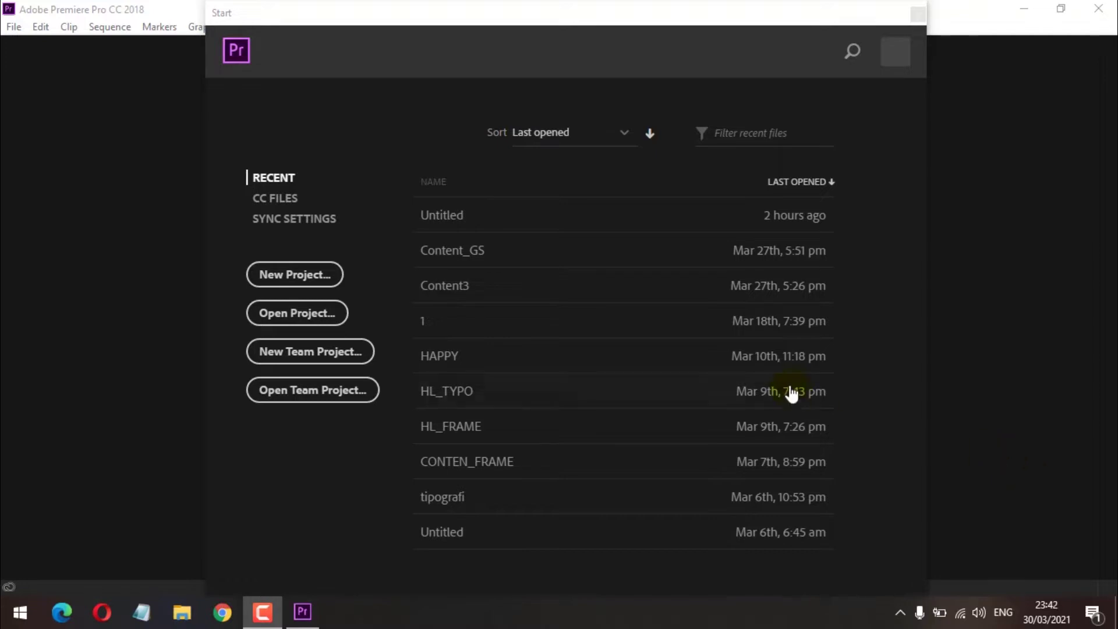
# - Start a new project and set its location to E:\YOUTUBE\CONTENT_TUTORIAL\CONTENT 4\PJ
pyautogui.click(329, 278)
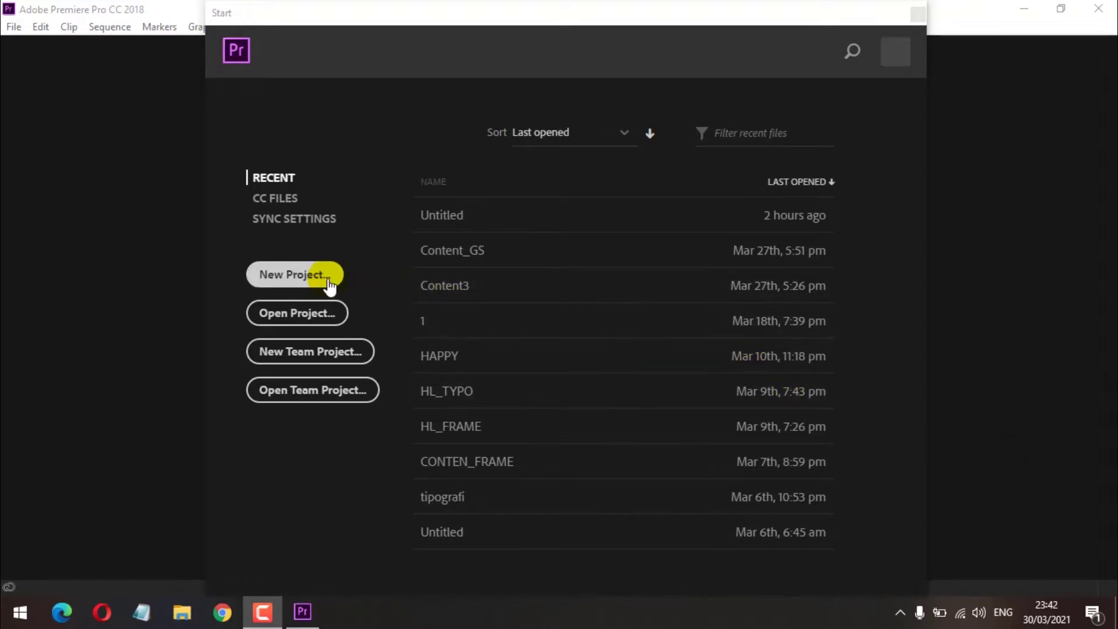
pyautogui.click(295, 274)
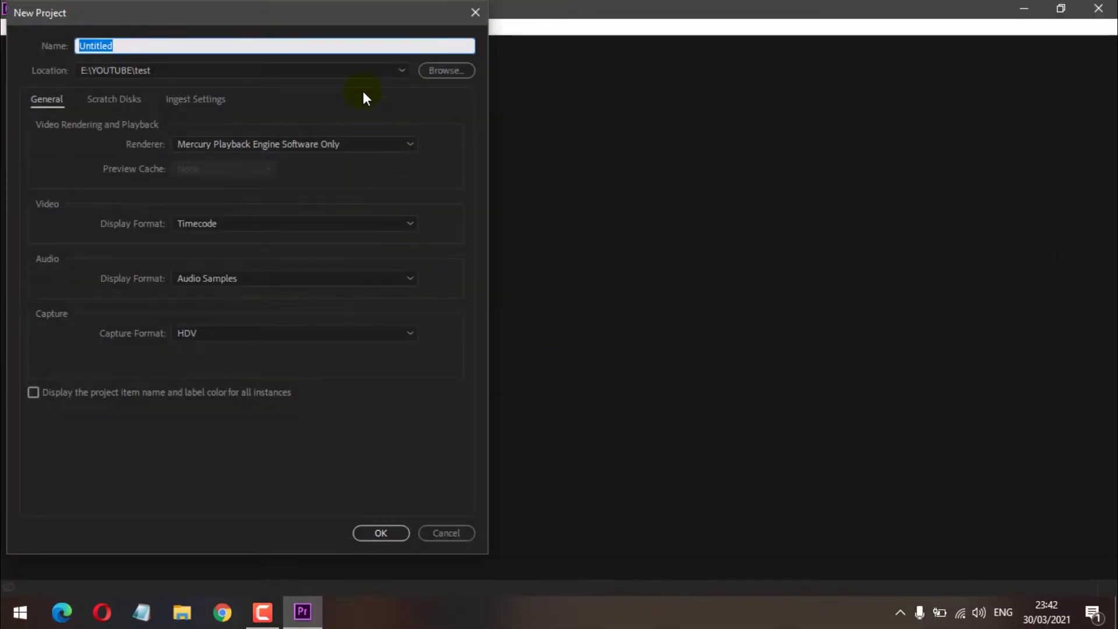
pyautogui.click(443, 70)
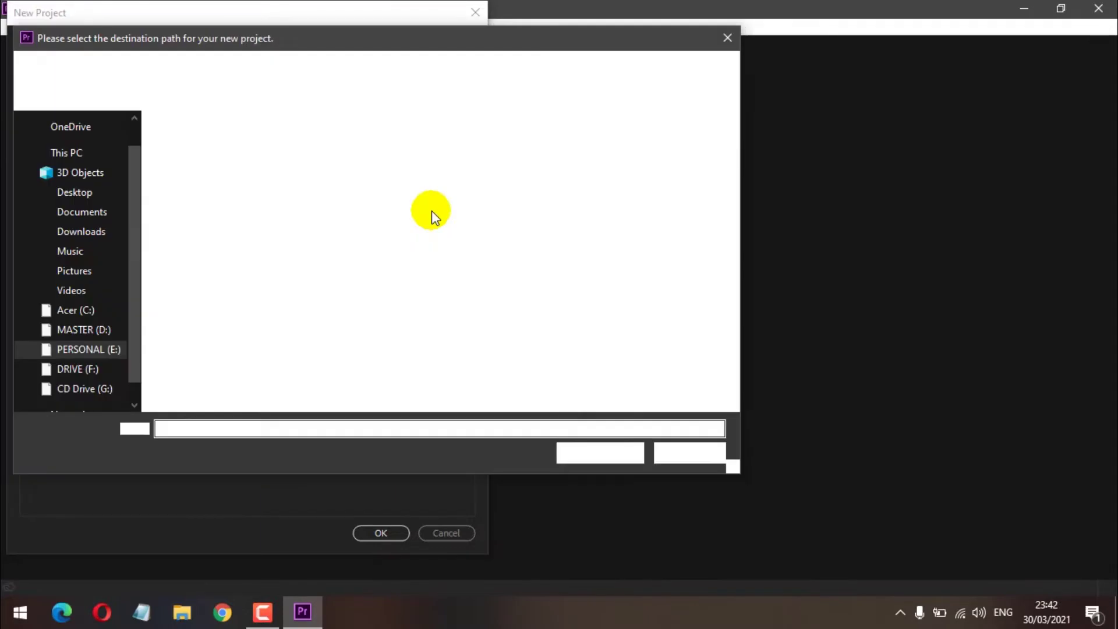
pyautogui.click(234, 66)
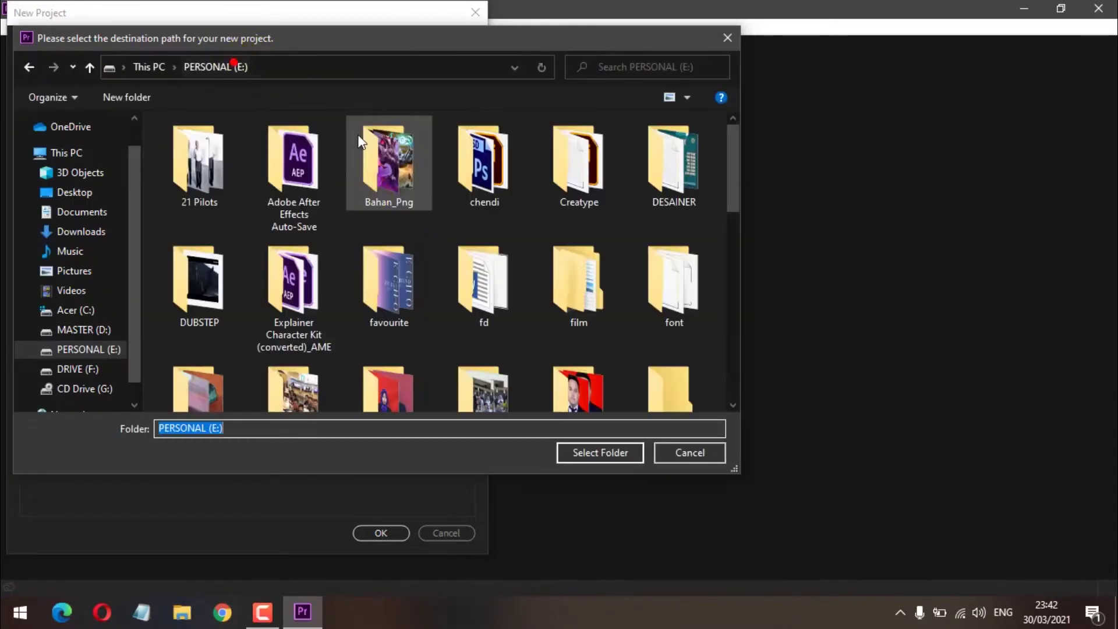
pyautogui.scroll(-10, 430, 232)
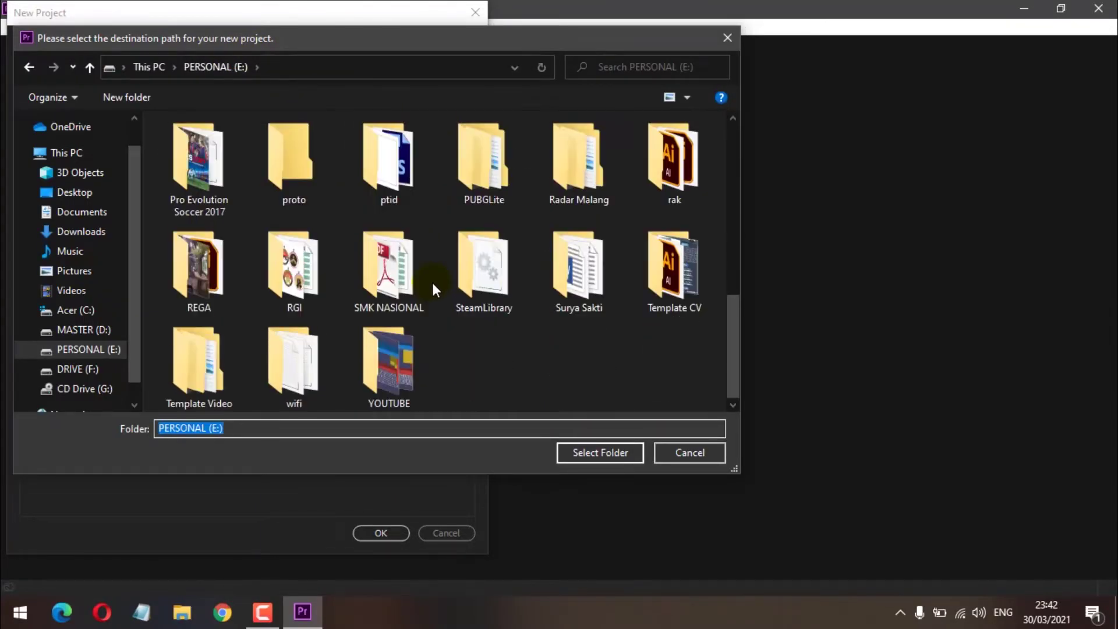
pyautogui.doubleClick(386, 366)
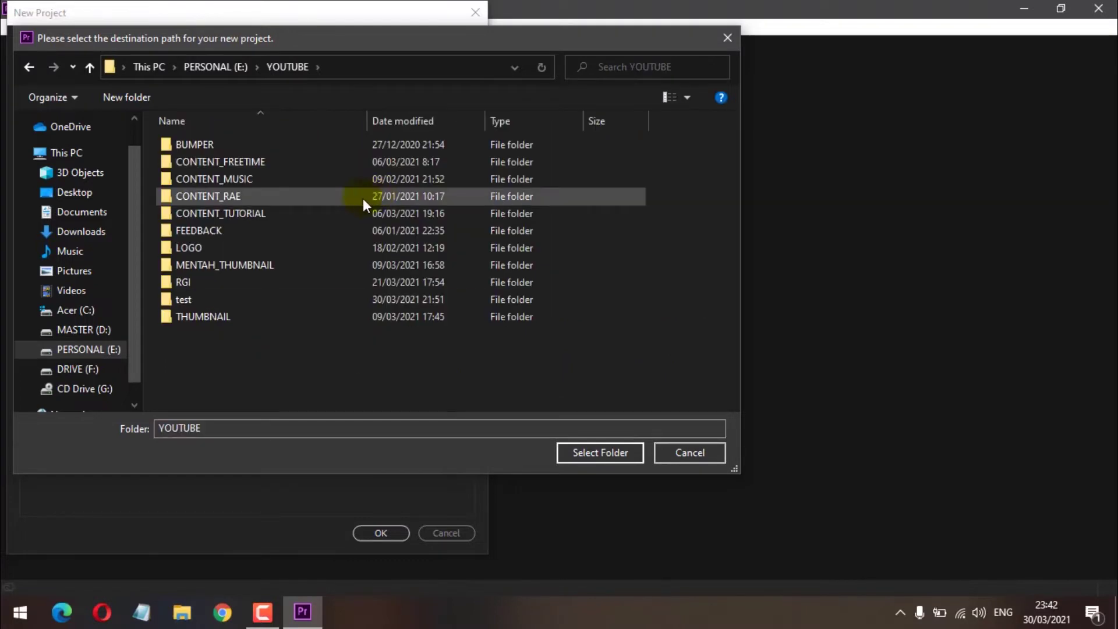
pyautogui.doubleClick(295, 215)
pyautogui.click(235, 197)
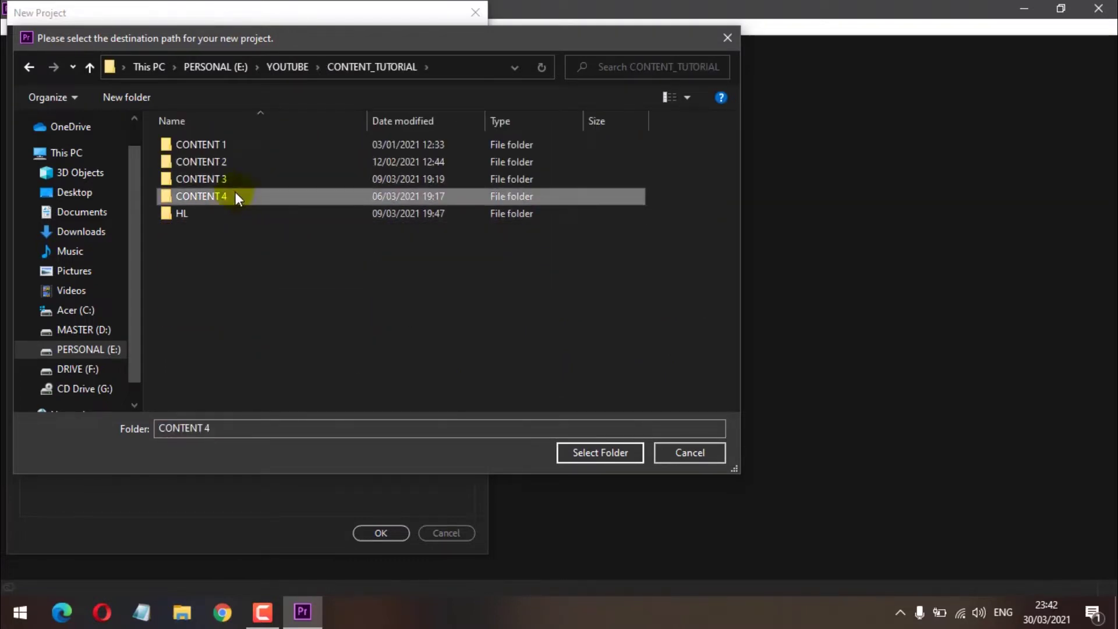
pyautogui.doubleClick(235, 196)
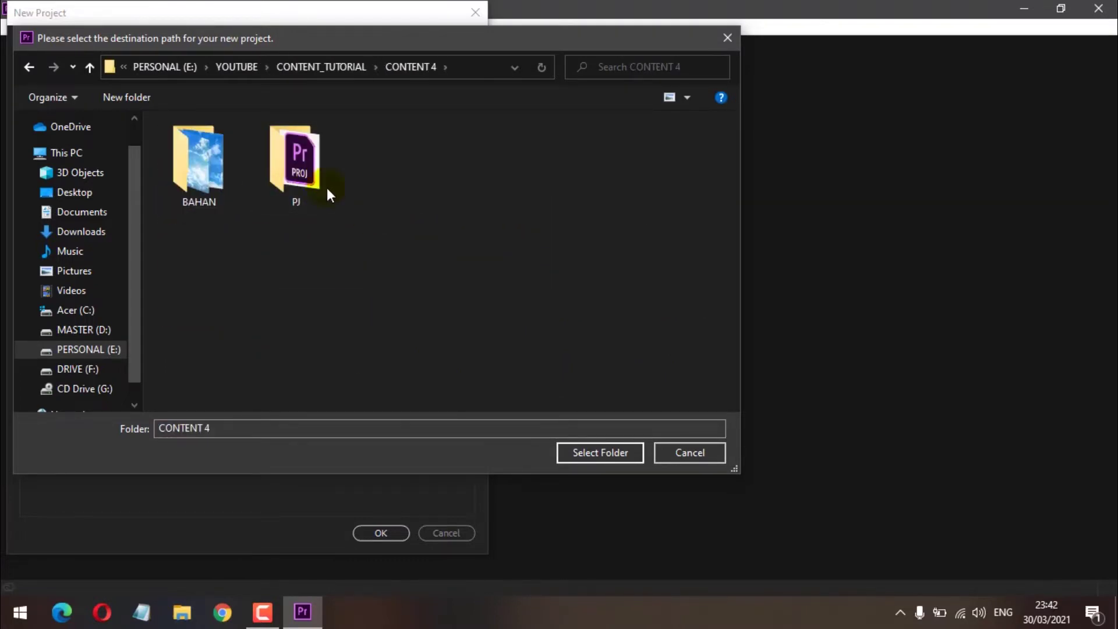
pyautogui.click(305, 159)
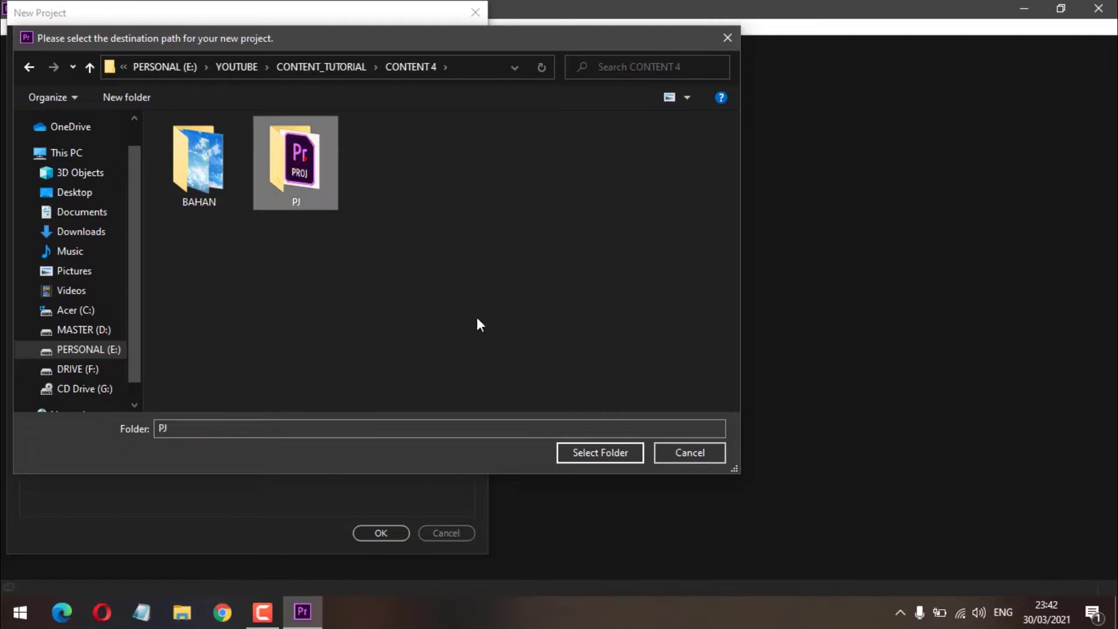
pyautogui.click(572, 456)
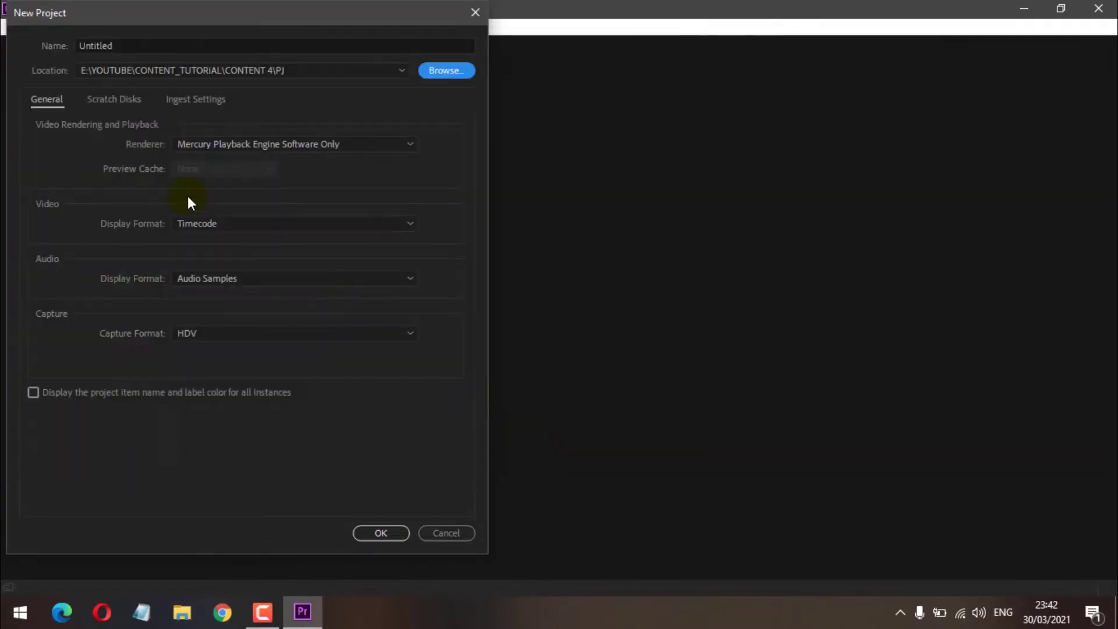
# - Name the new project CGS and create it
pyautogui.click(148, 43)
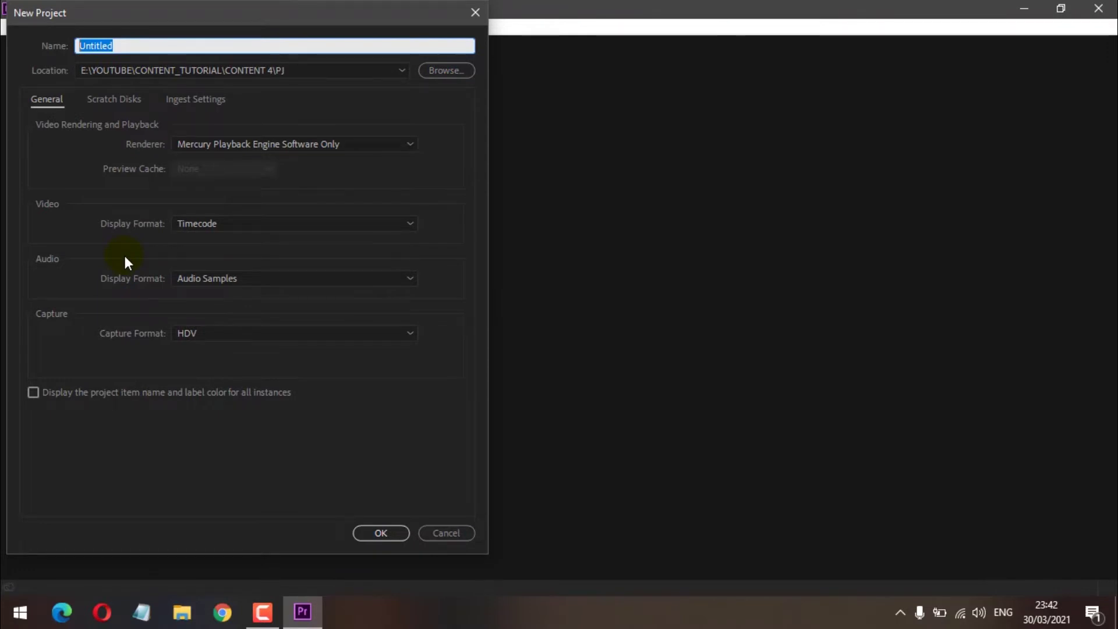
pyautogui.write('CGS')
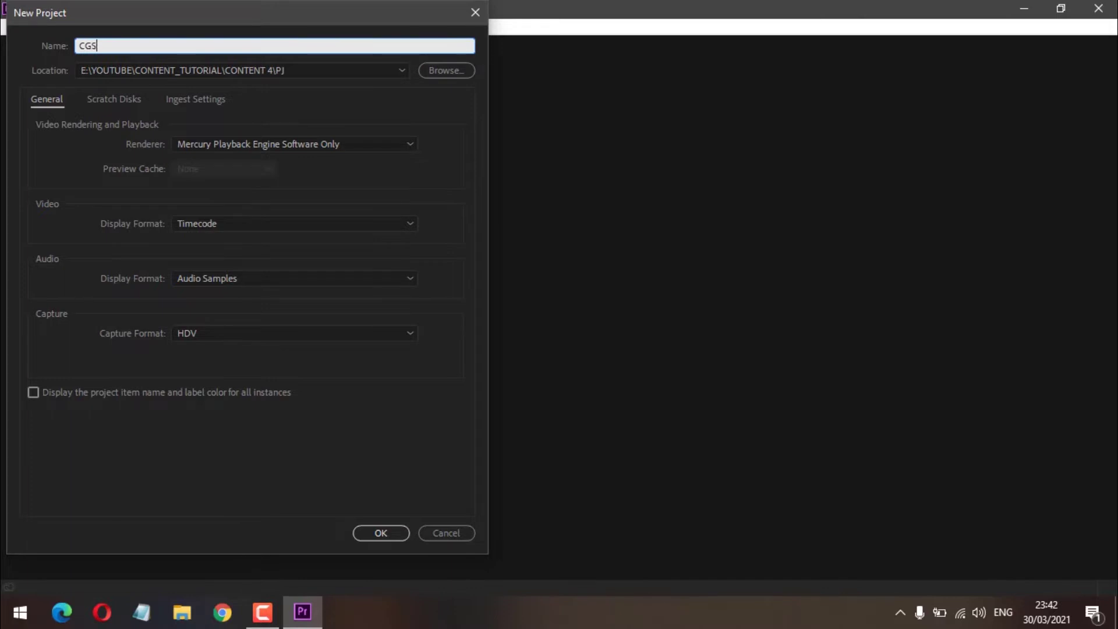
pyautogui.click(374, 537)
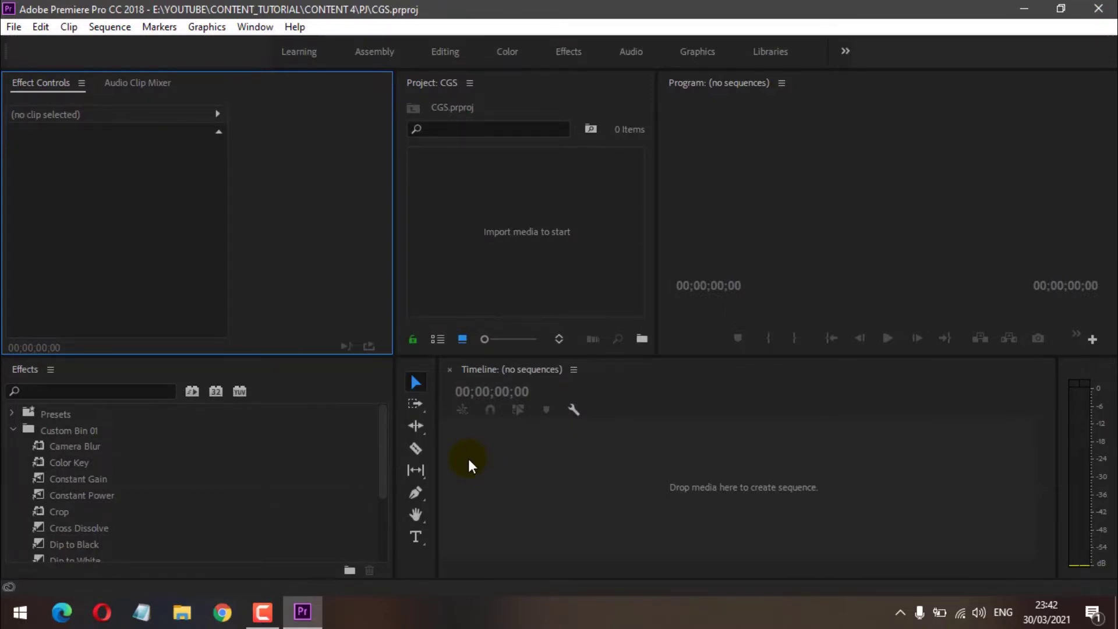
# - Create a new sequence from the Digital SLR 1080p preset DSLR 1080p30, keeping the name Sequence 01
pyautogui.hotkey('ctrl', 'n')
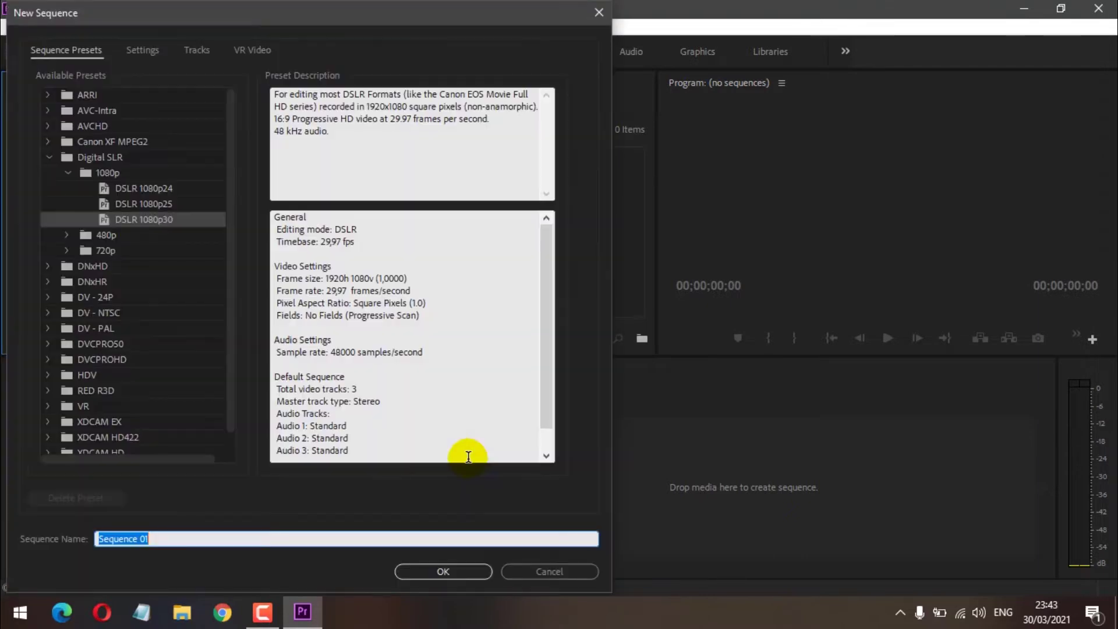
pyautogui.click(163, 218)
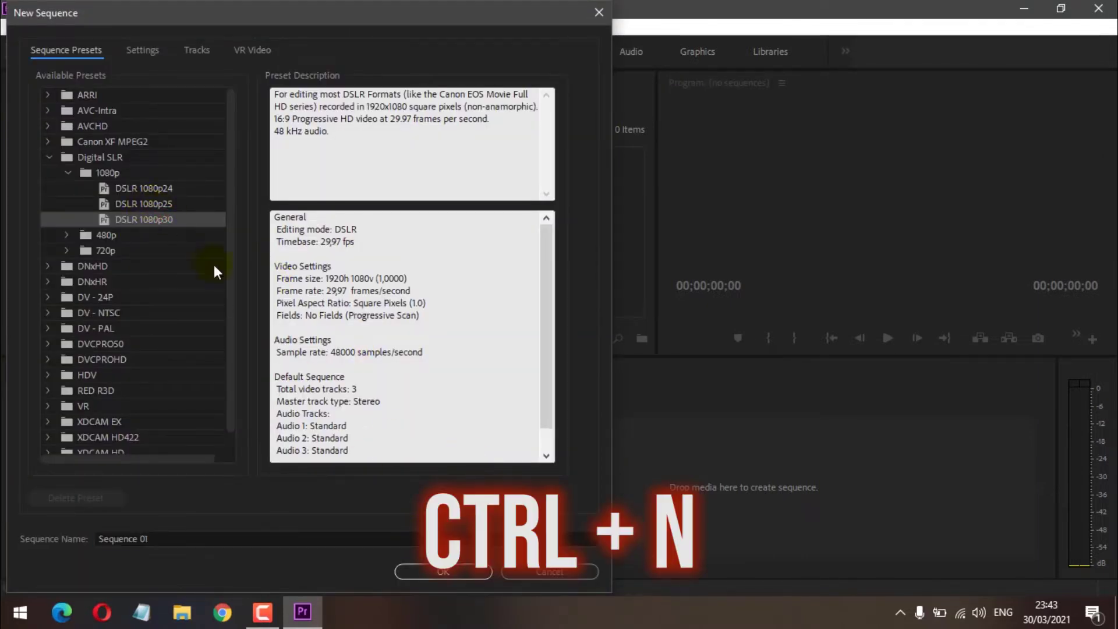
pyautogui.click(163, 225)
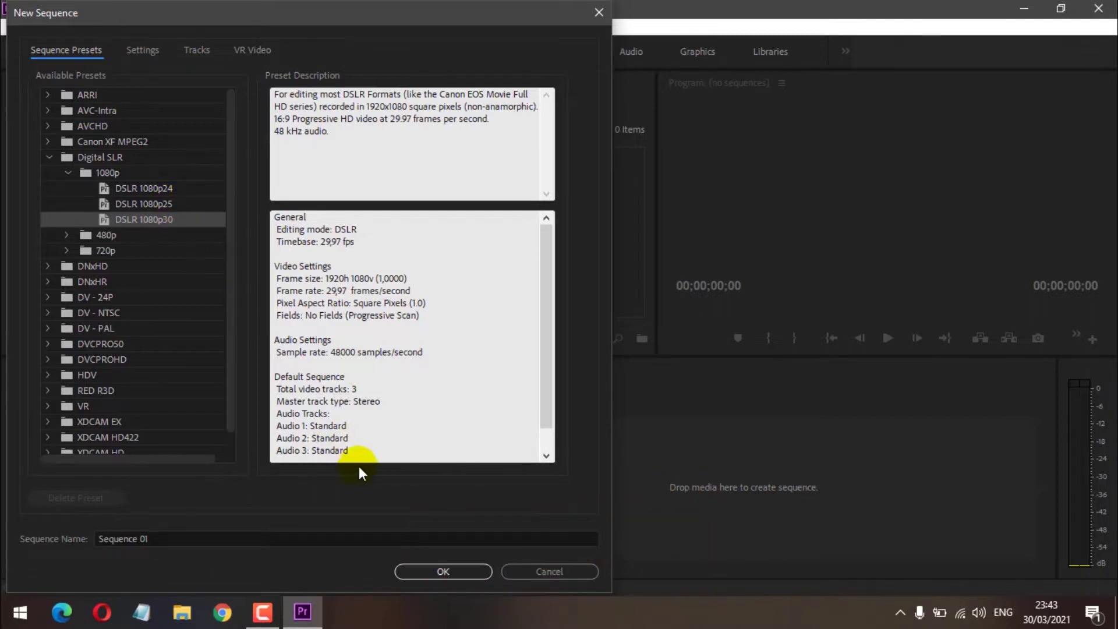
pyautogui.click(414, 572)
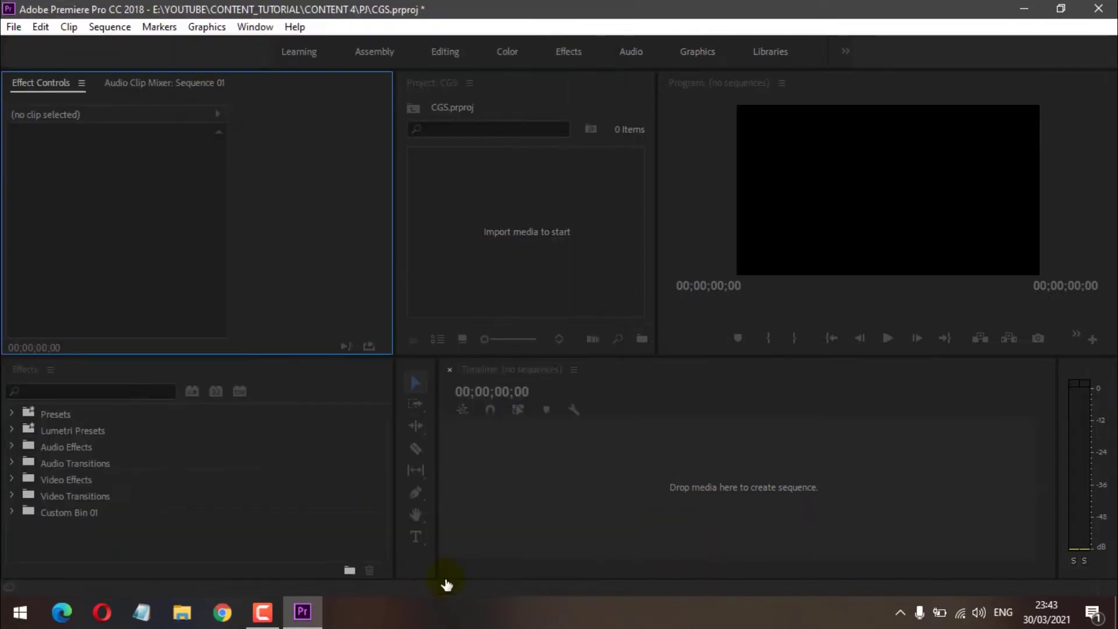
# - Switch to File Explorer and open the folder E:\YOUTUBE\CONTENT_TUTORIAL\CONTENT 4\BAHAN
pyautogui.moveTo(291, 624)
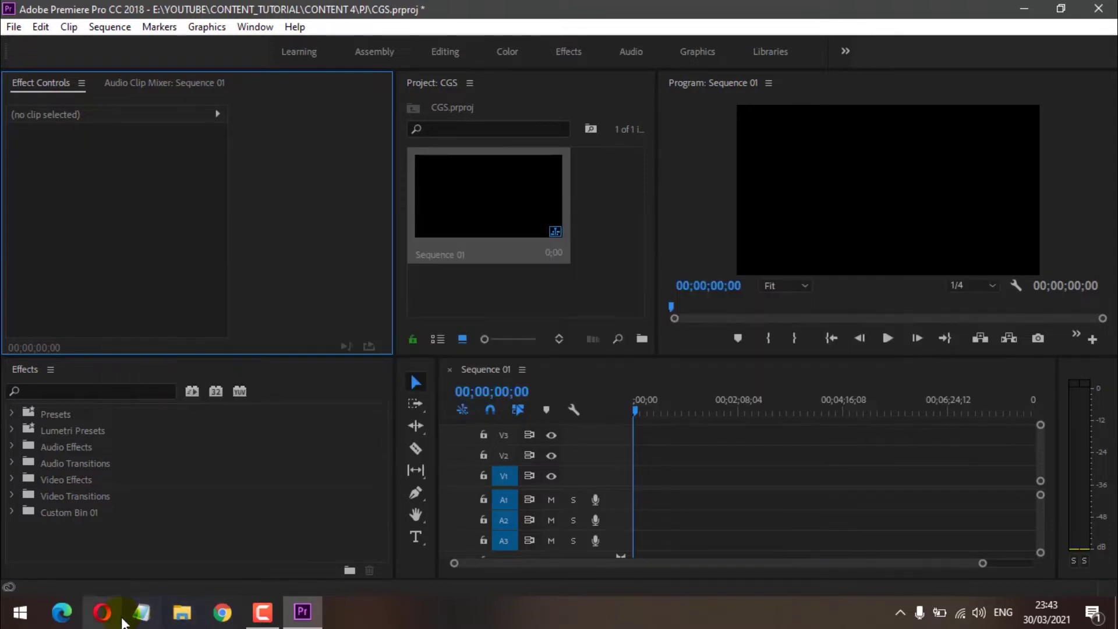
pyautogui.click(221, 611)
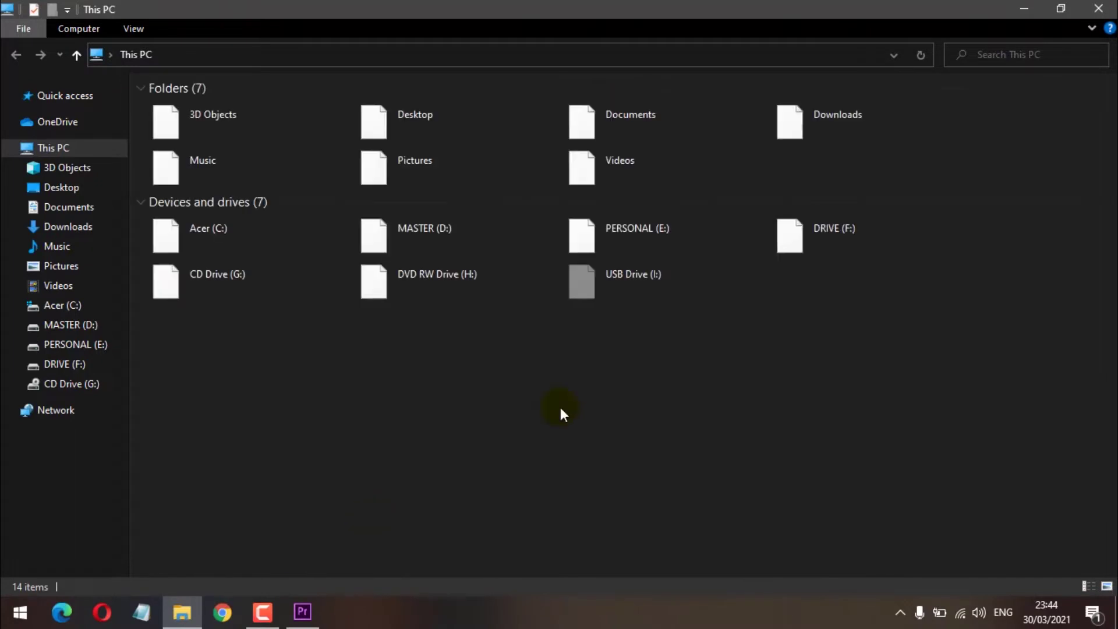
pyautogui.click(634, 250)
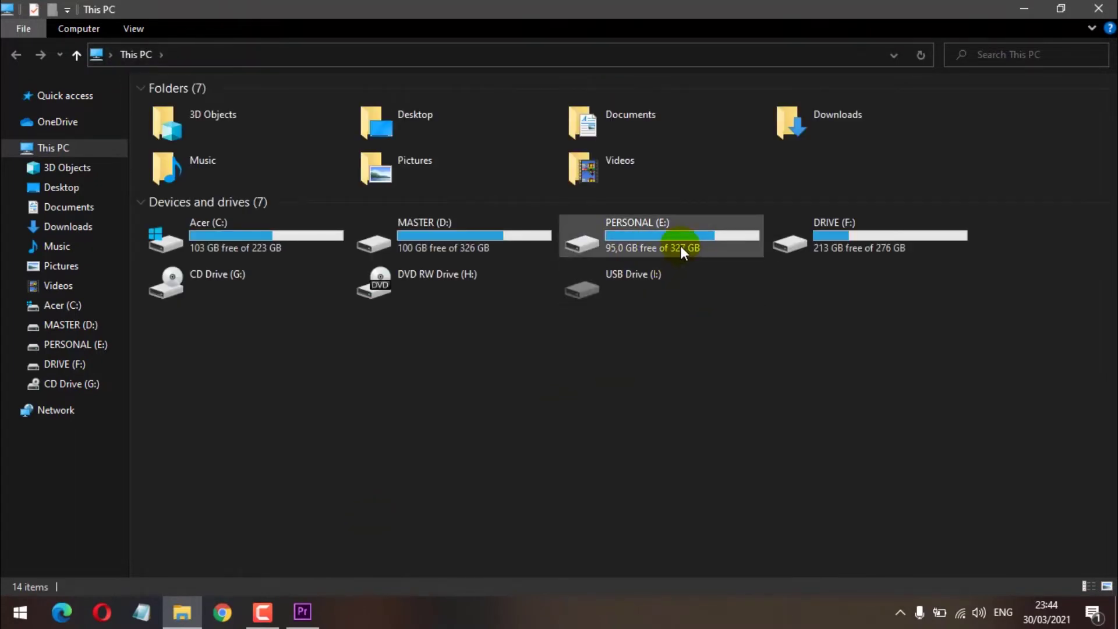
pyautogui.click(591, 238)
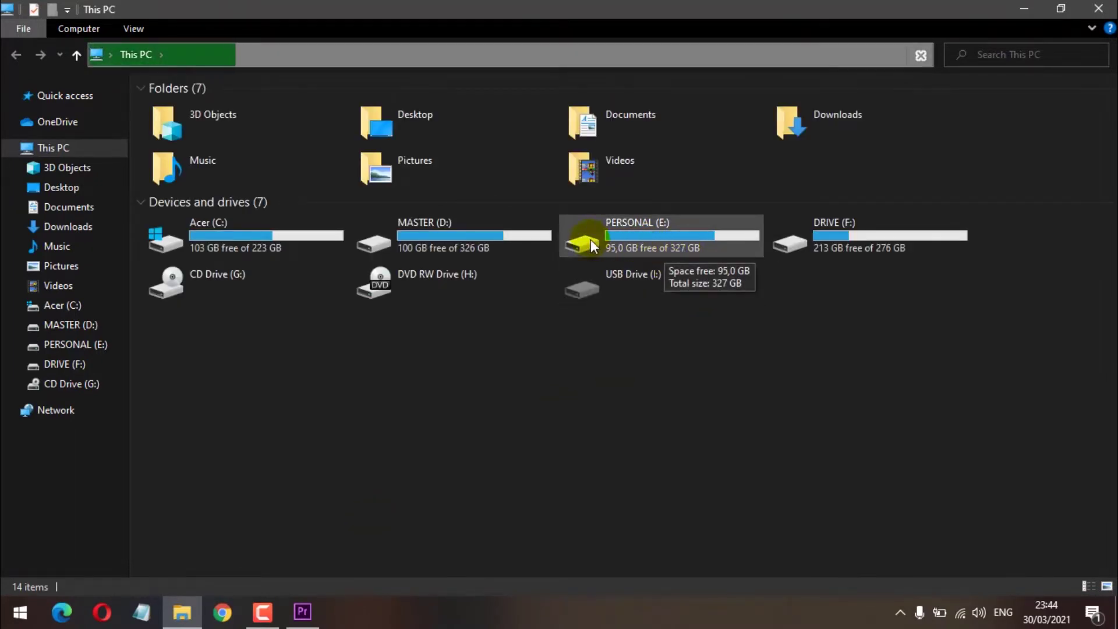
pyautogui.doubleClick(613, 236)
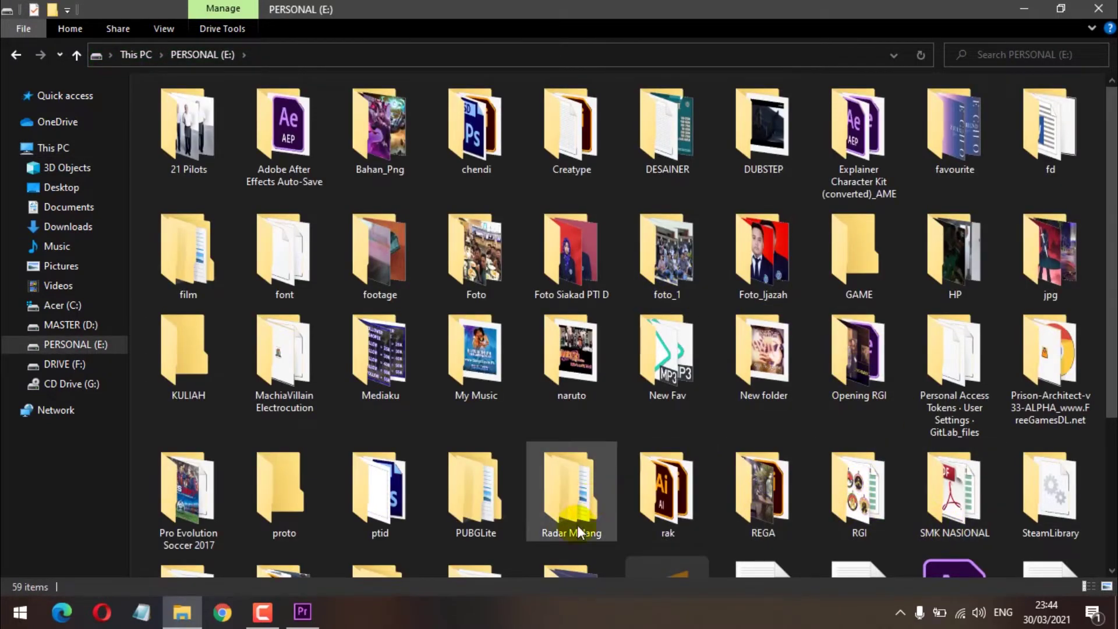
pyautogui.scroll(-3, 572, 443)
pyautogui.click(572, 373)
pyautogui.doubleClick(571, 373)
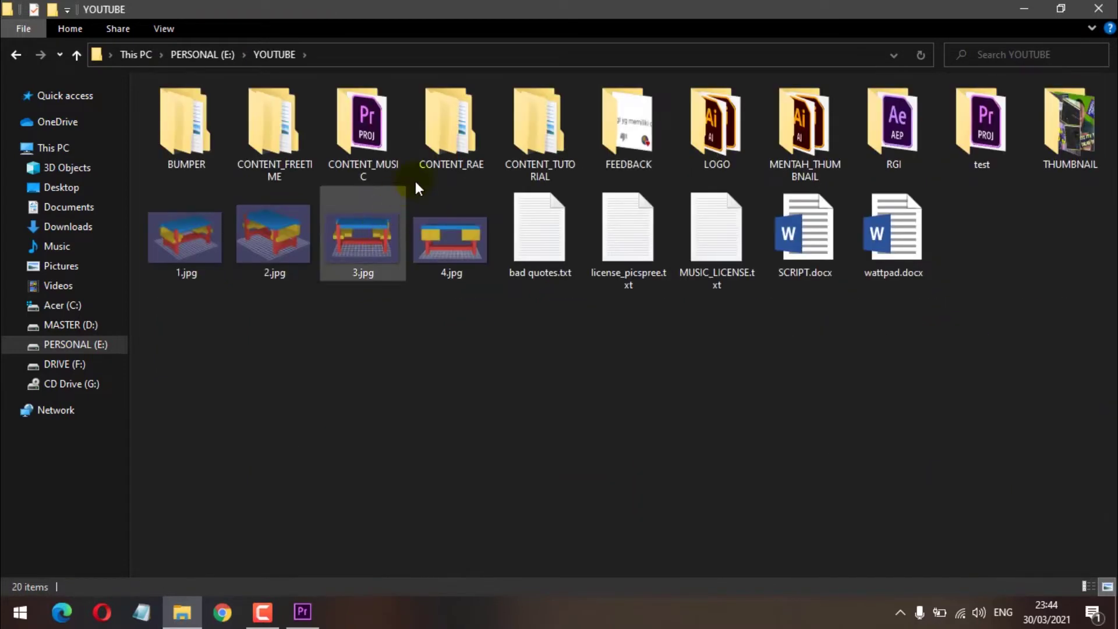
pyautogui.doubleClick(545, 124)
pyautogui.doubleClick(592, 142)
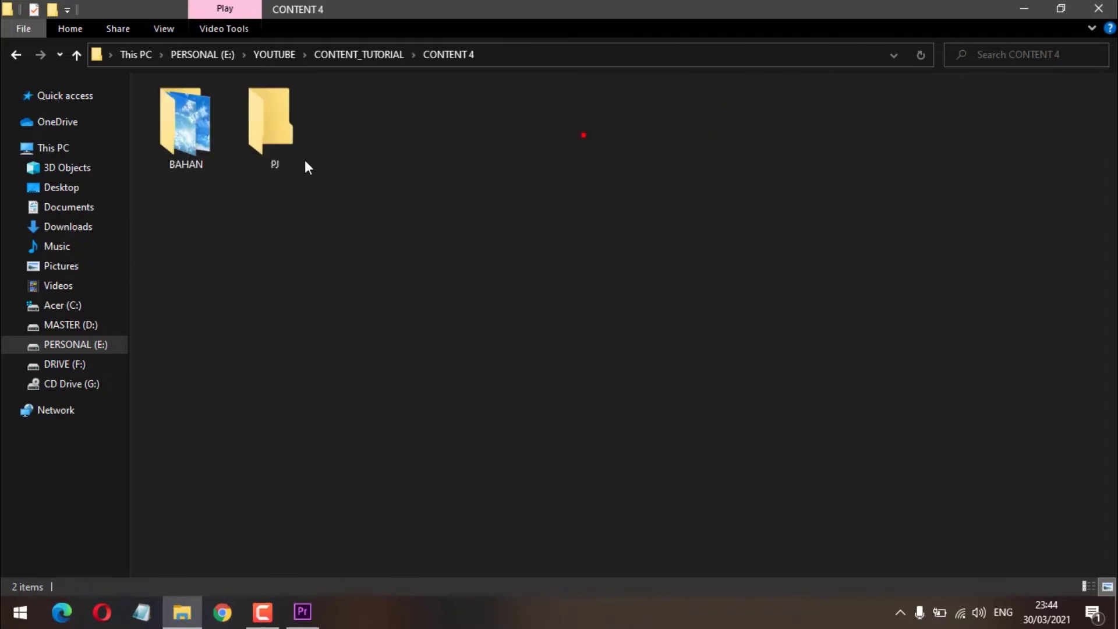
pyautogui.doubleClick(193, 125)
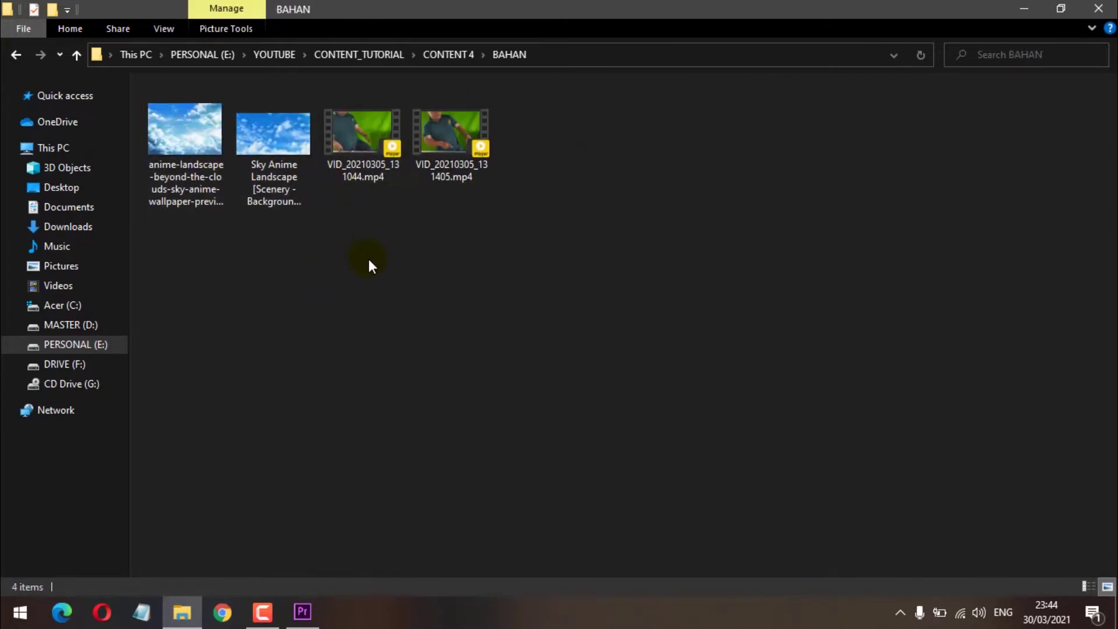
# - Import the anime-landscape image and VID_20210305_131044.mp4 from the BAHAN folder into the Premiere Pro project
pyautogui.click(169, 146)
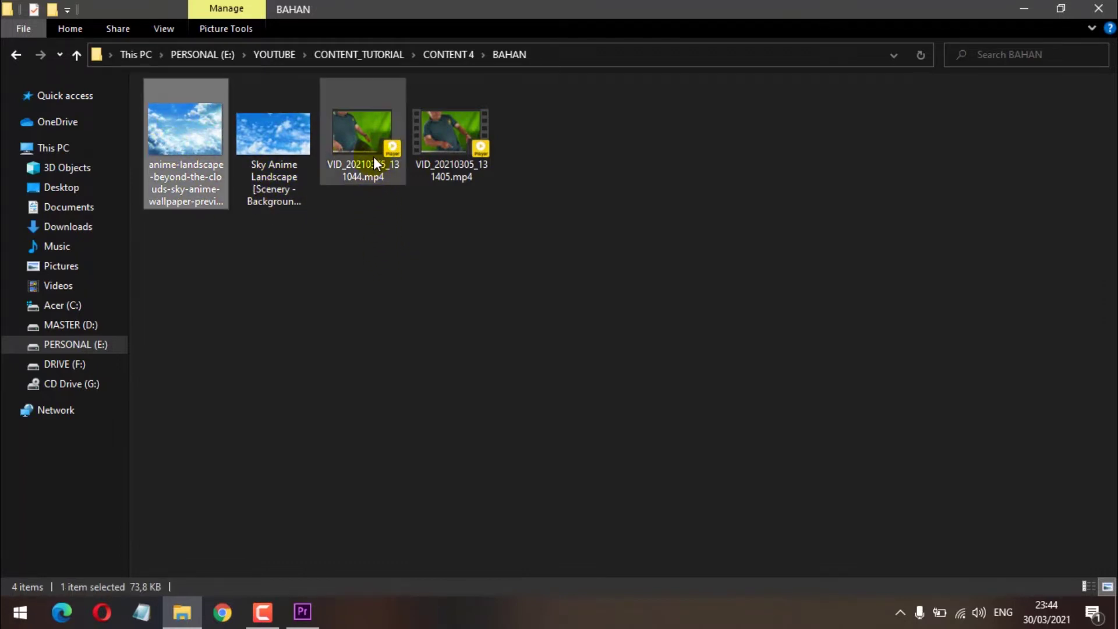
pyautogui.keyDown('ctrl'); pyautogui.click(362, 142); pyautogui.keyUp('ctrl')
pyautogui.moveTo(362, 142); pyautogui.dragTo(699, 453)
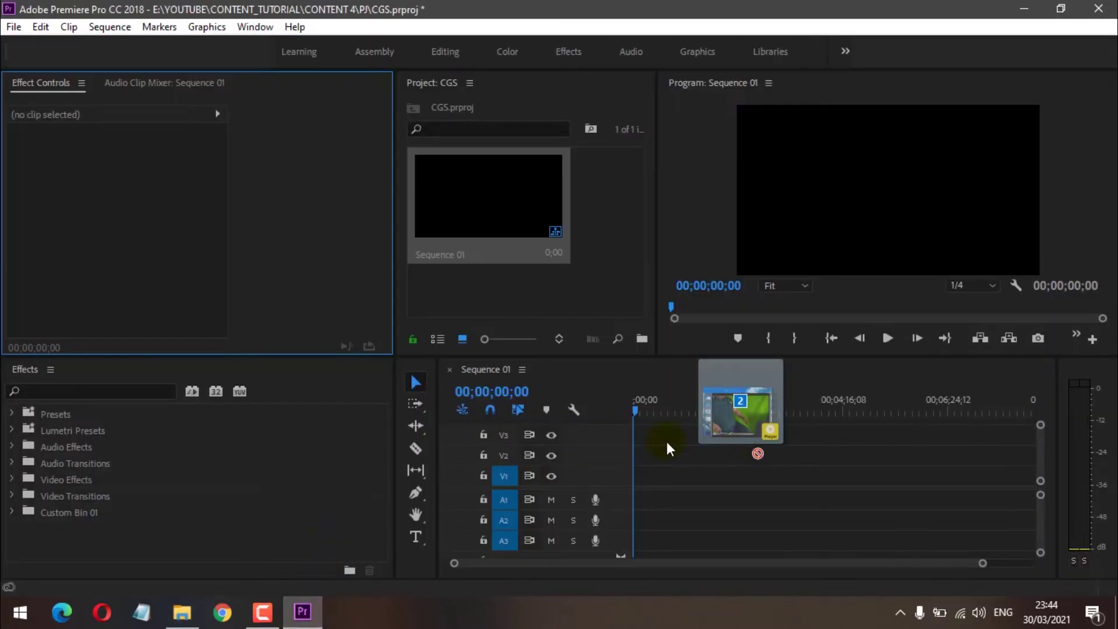
pyautogui.moveTo(569, 275); pyautogui.dragTo(594, 271)
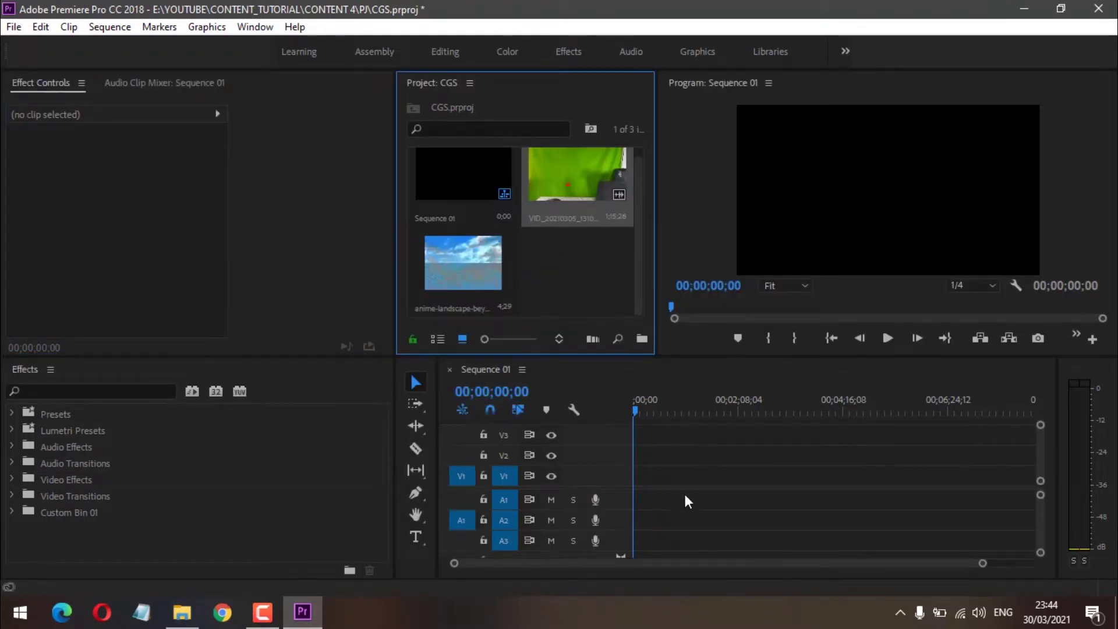
# - Place the VID_20210305_131044.mp4 clip on video track V1 at the start of Sequence 01
pyautogui.click(576, 220)
pyautogui.moveTo(578, 255); pyautogui.dragTo(636, 479)
pyautogui.click(662, 334)
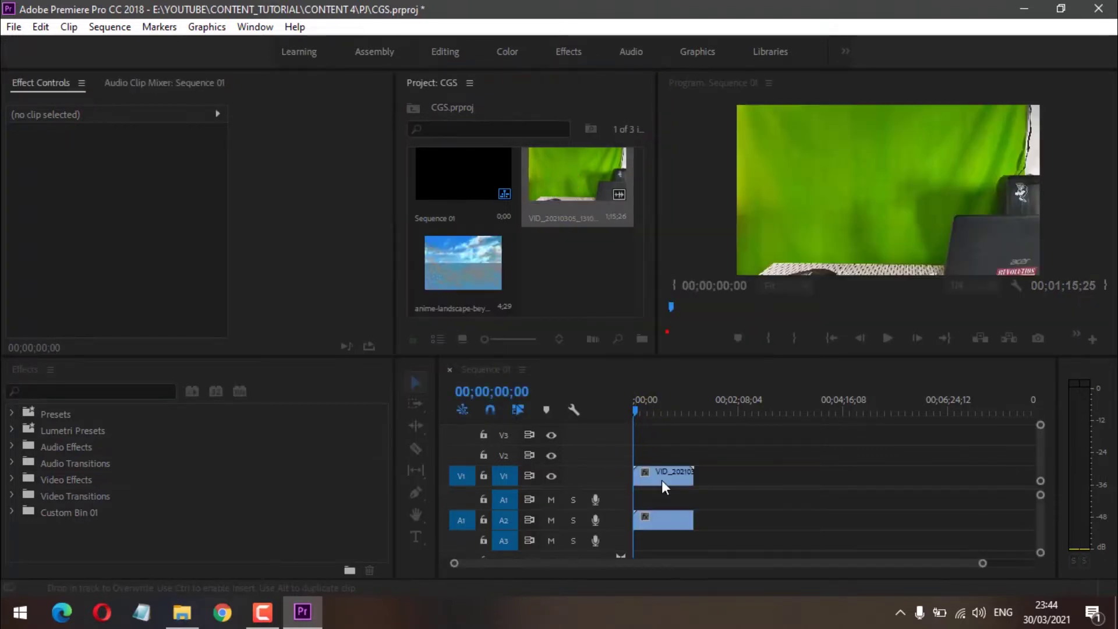
# - Move the green-screen clip's audio from track A2 up to A1, keeping it aligned with the video
pyautogui.click(661, 479)
pyautogui.keyDown('alt'); pyautogui.click(651, 518); pyautogui.keyUp('alt')
pyautogui.moveTo(651, 518); pyautogui.dragTo(651, 499)
pyautogui.click(739, 496)
pyautogui.click(669, 480)
# - Remove the anime-landscape image from the project and import the Sky Anime Landscape image from the BAHAN folder instead
pyautogui.click(627, 401)
pyautogui.click(471, 278)
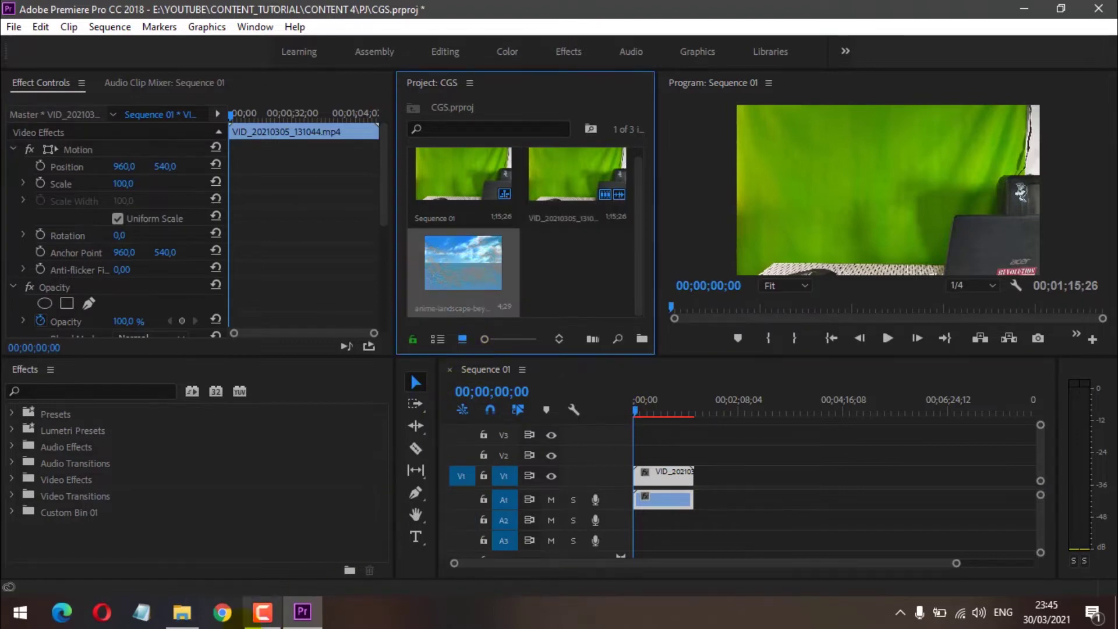
pyautogui.click(182, 612)
pyautogui.click(254, 153)
pyautogui.moveTo(254, 152); pyautogui.dragTo(536, 270)
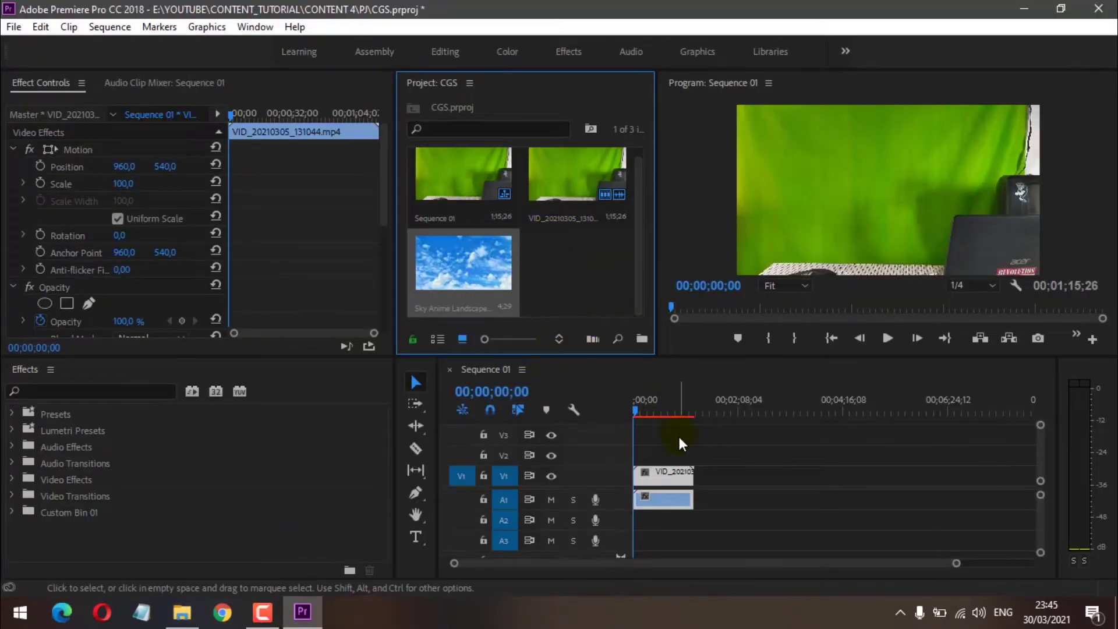
# - Move the green-screen video to V2 and place the Sky Anime Landscape image beneath it on V1, matching the video's length
pyautogui.moveTo(659, 476); pyautogui.dragTo(655, 458)
pyautogui.moveTo(444, 279); pyautogui.dragTo(698, 476)
pyautogui.click(740, 478)
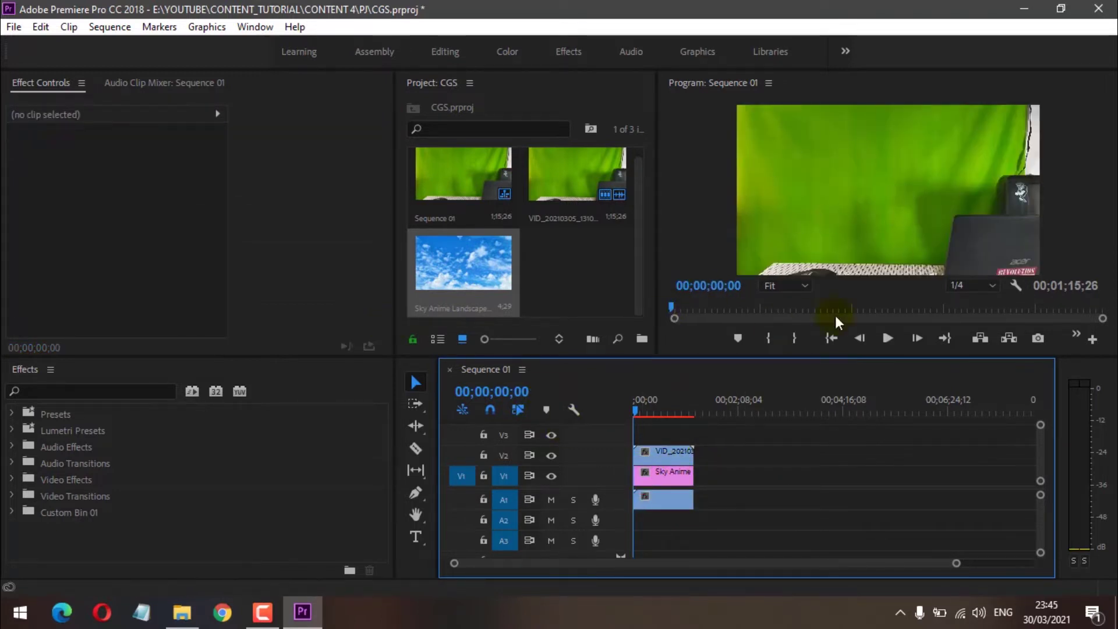
# - Look up the Color Key effect in Custom Bin 01 and through an effects search for "color key", clearing the search at the end
pyautogui.hotkey('shift', '7')
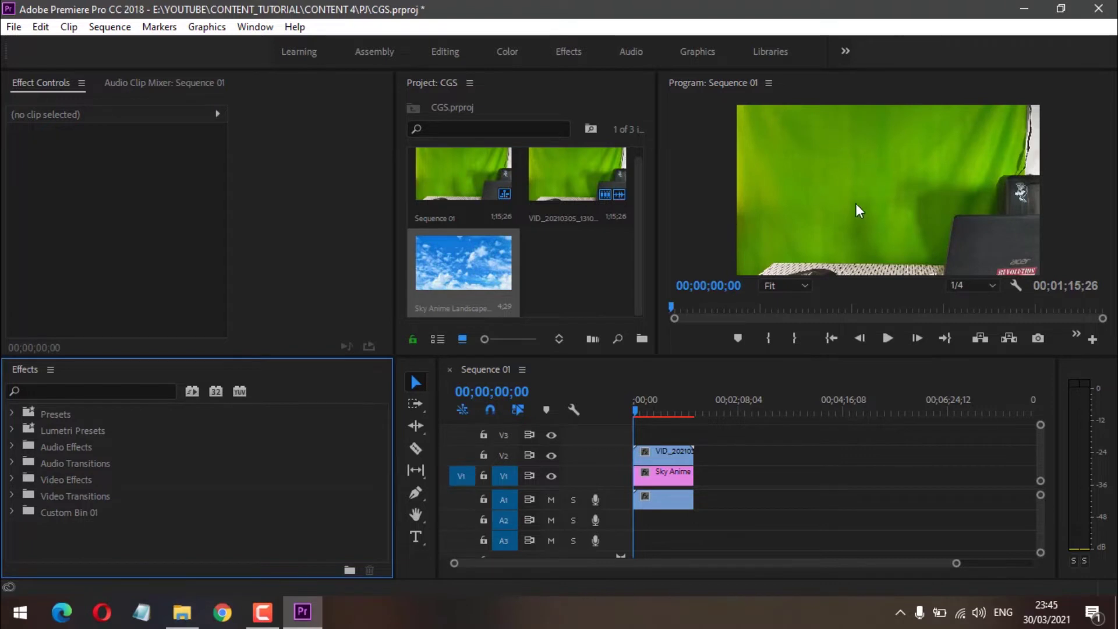
pyautogui.click(12, 512)
pyautogui.scroll(-1, 71, 498)
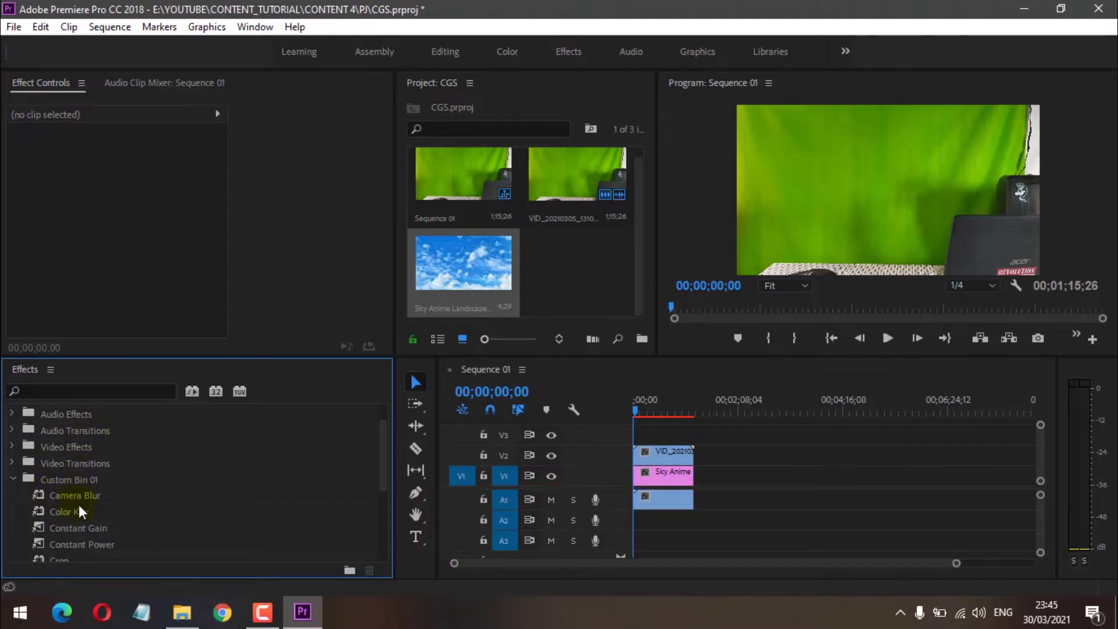
pyautogui.click(111, 392)
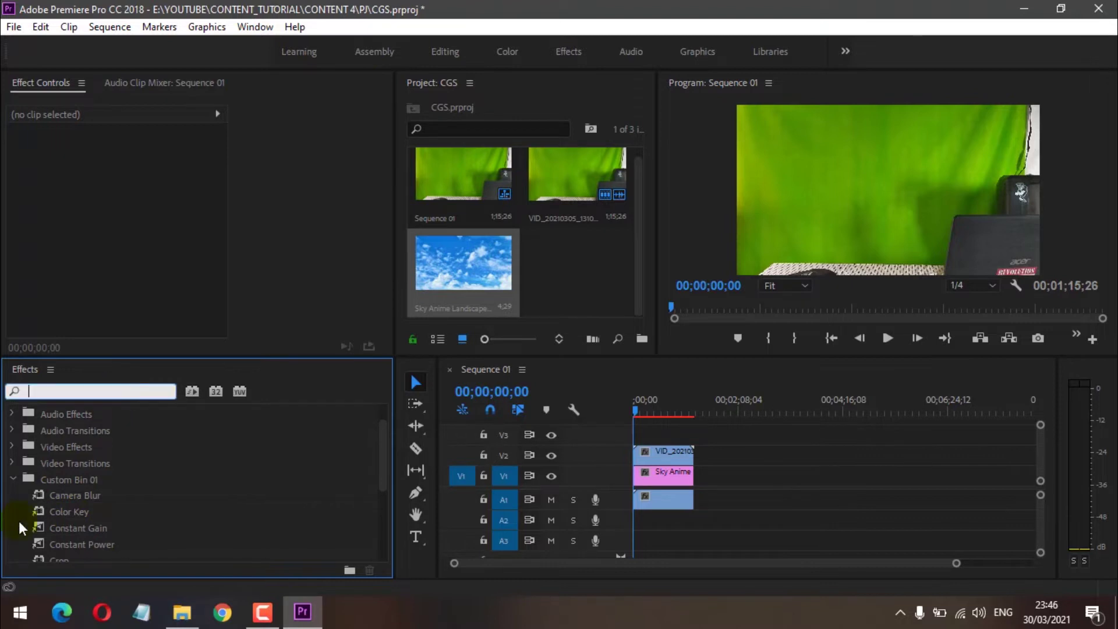
pyautogui.write('color')
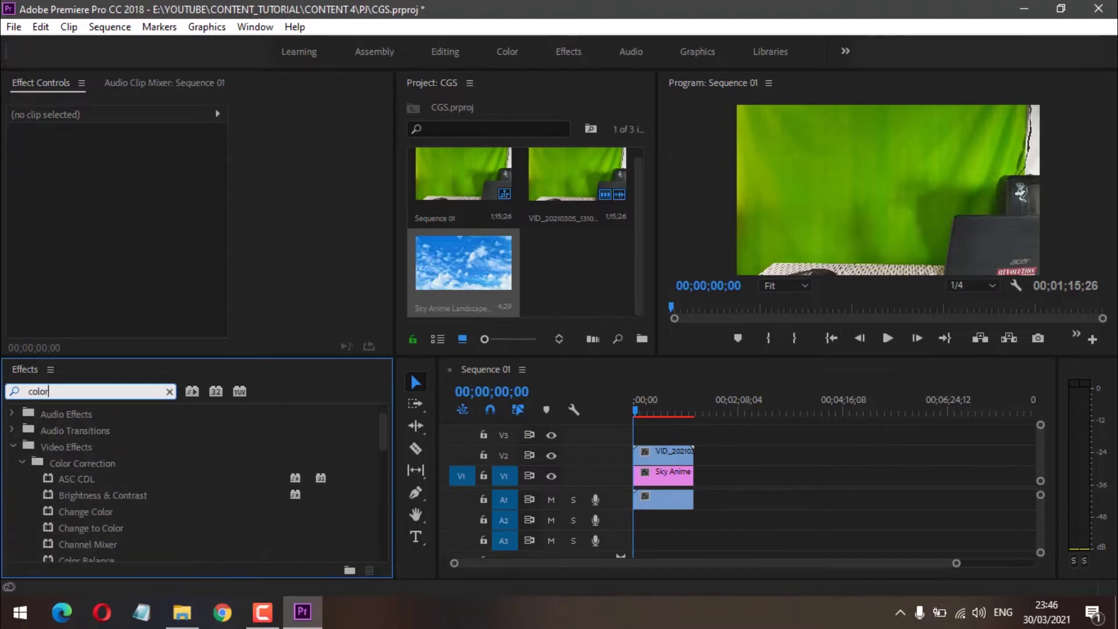
pyautogui.write('key')
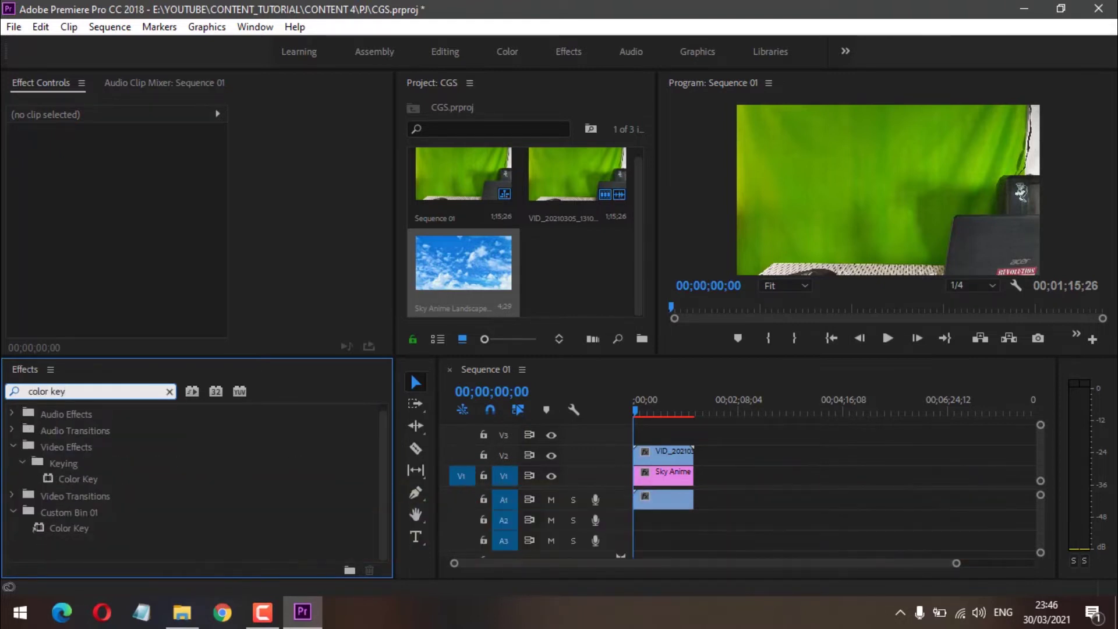
pyautogui.hotkey('ctrl', 'a')
pyautogui.press('BackSpace')
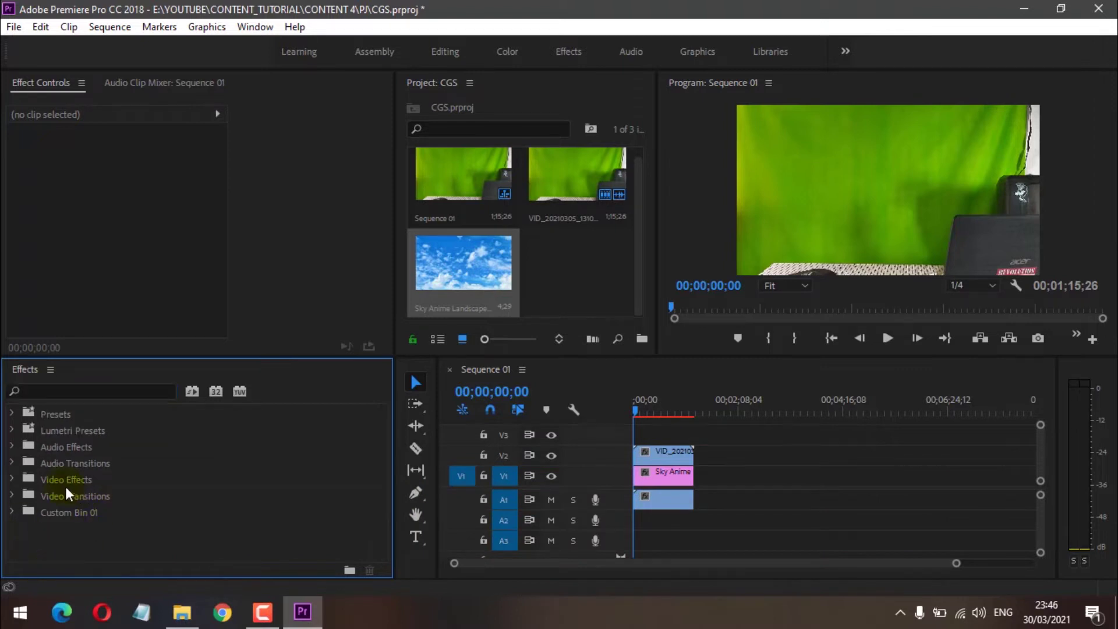
# - Apply the Color Key effect from Custom Bin 01 to the green-screen clip on V2
pyautogui.click(14, 505)
pyautogui.scroll(-1, 66, 505)
pyautogui.moveTo(61, 507); pyautogui.dragTo(663, 458)
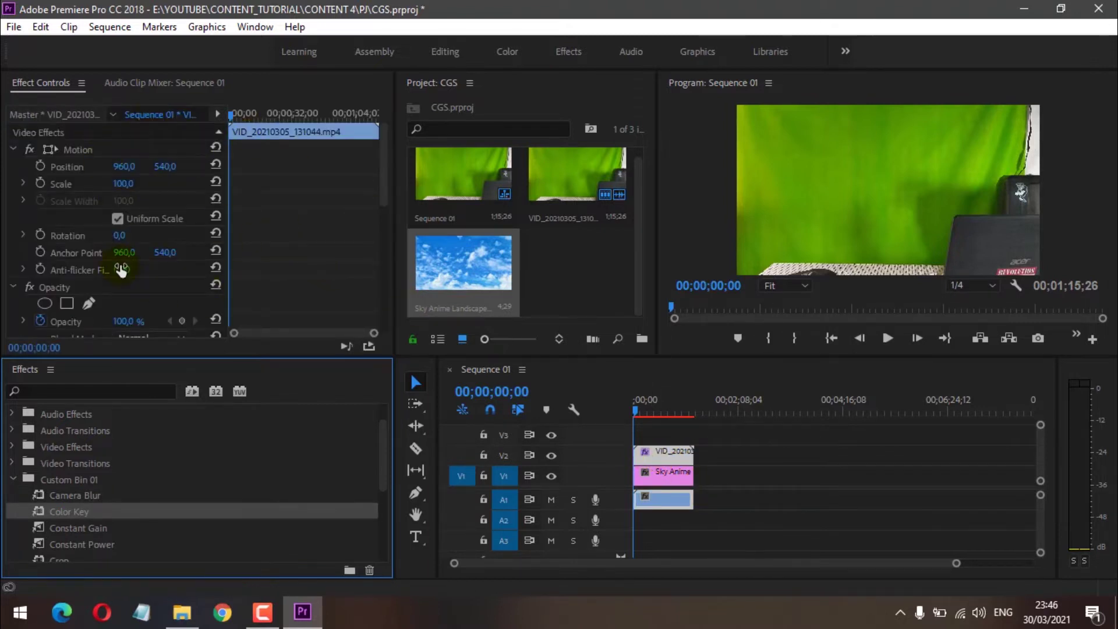
# - Set the green-screen clip's Blend Mode to Multiply and sample the green backdrop as the Color Key's Key Color
pyautogui.scroll(-5, 193, 199)
pyautogui.scroll(-3, 180, 223)
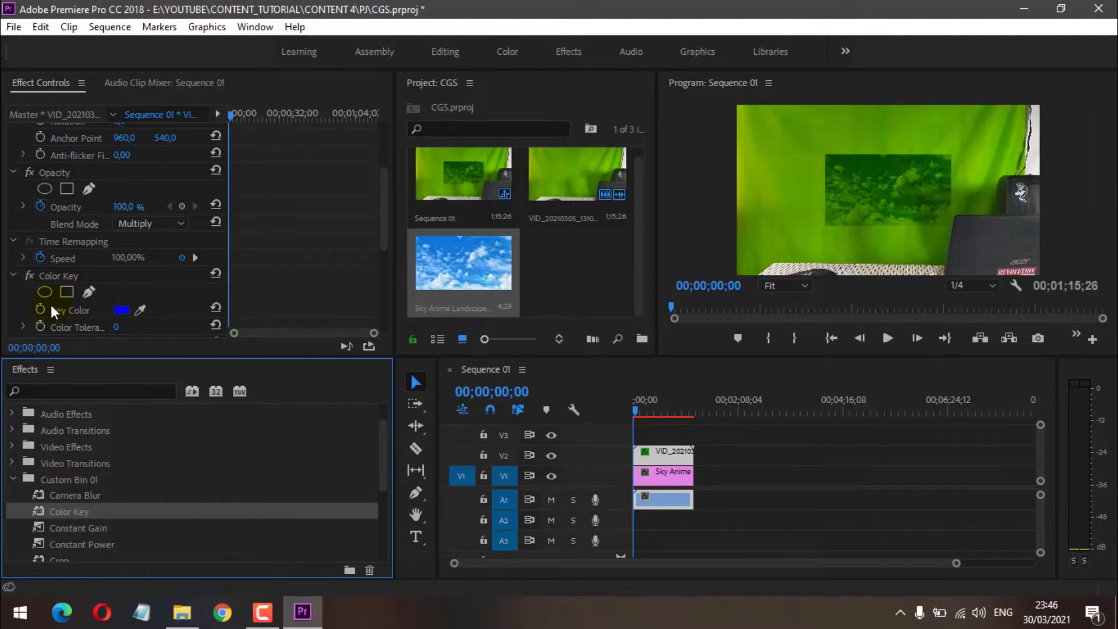
pyautogui.click(150, 305)
pyautogui.click(789, 189)
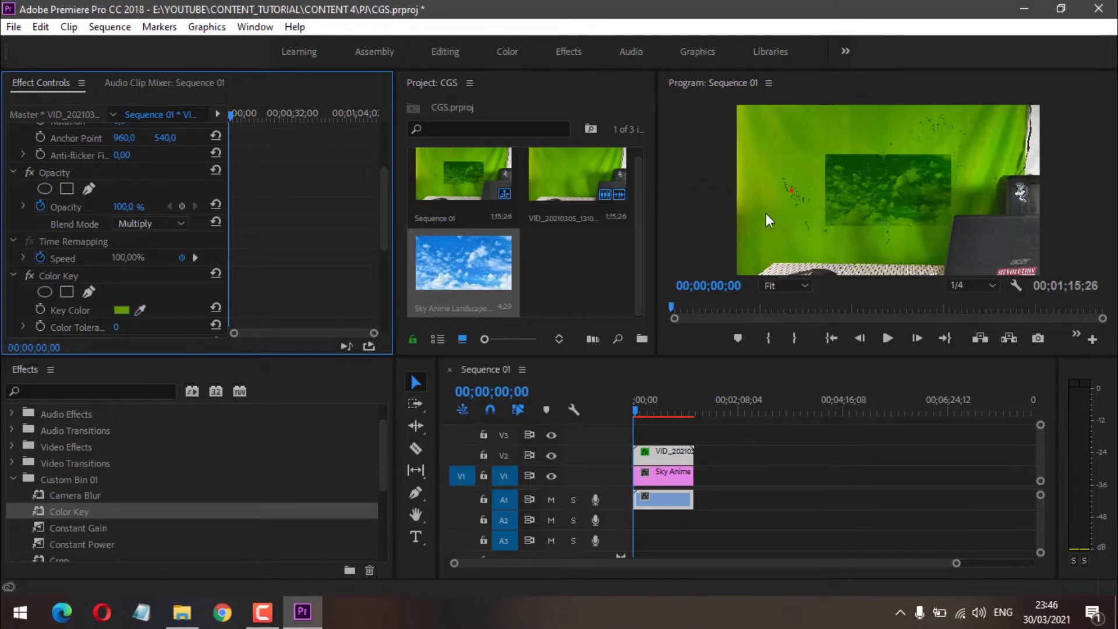
# - Adjust the Color Key's Color Tolerance to 113 to remove the green backdrop
pyautogui.scroll(-4, 333, 252)
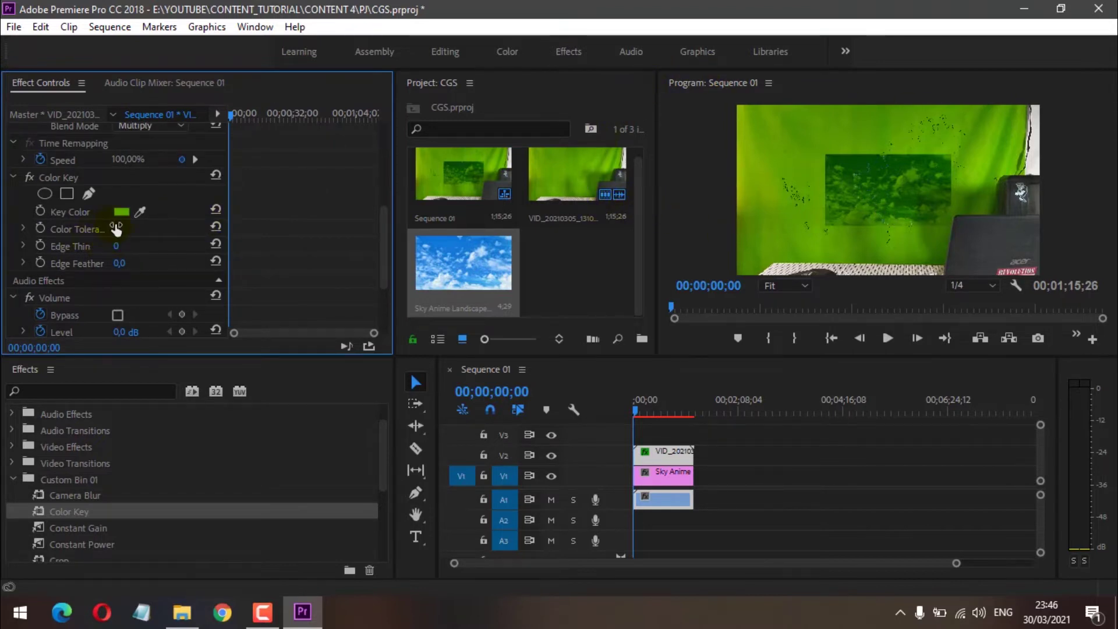
pyautogui.click(23, 228)
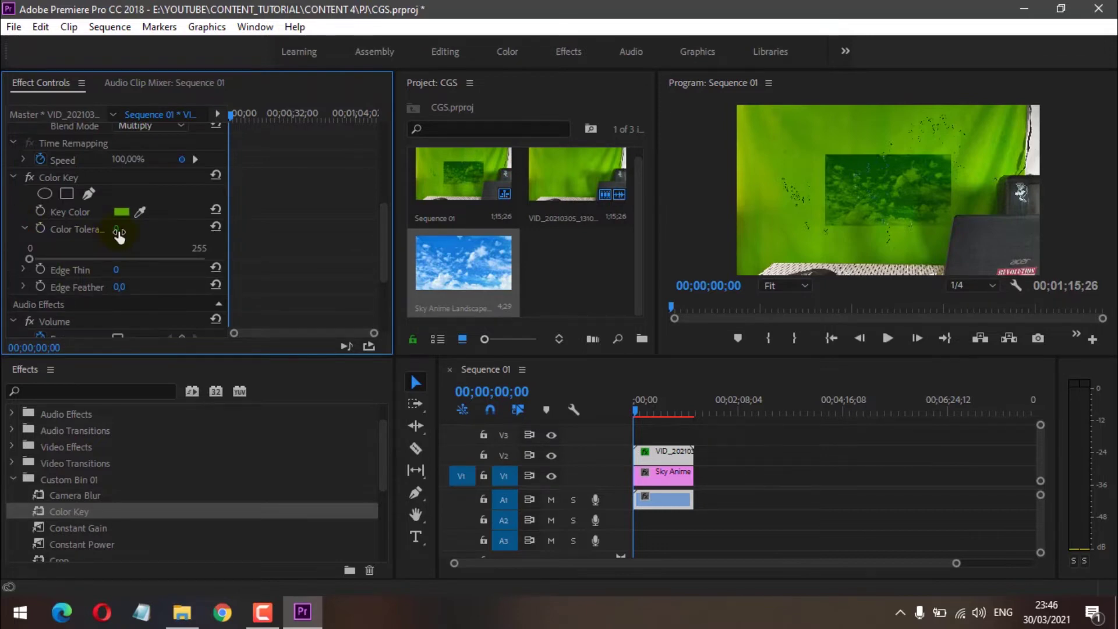
pyautogui.moveTo(119, 235); pyautogui.dragTo(146, 235)
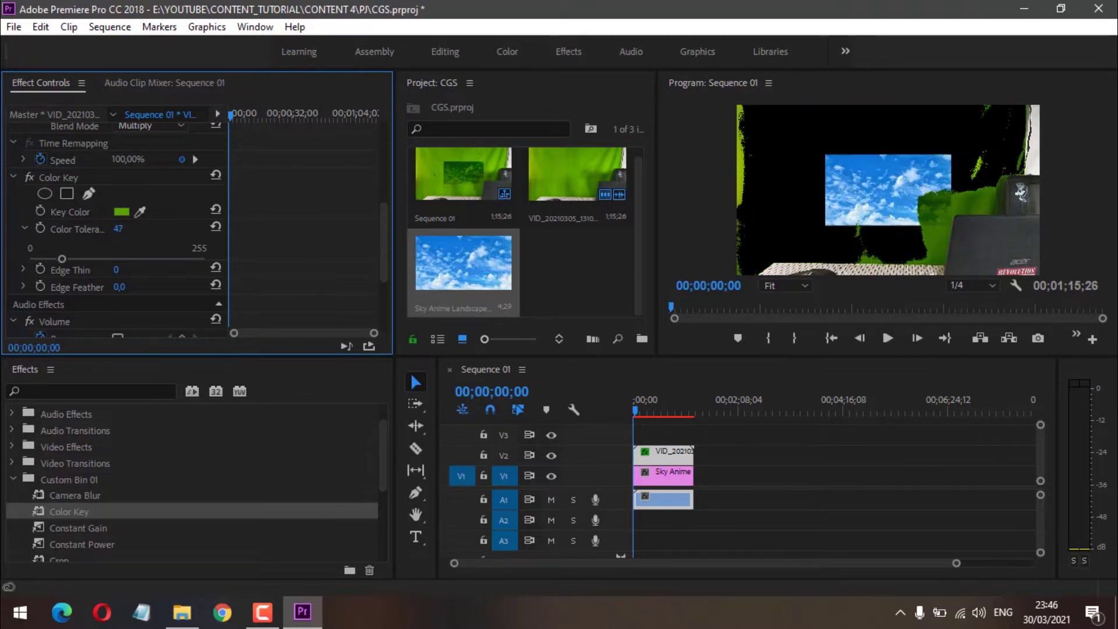
pyautogui.moveTo(146, 235); pyautogui.dragTo(195, 235)
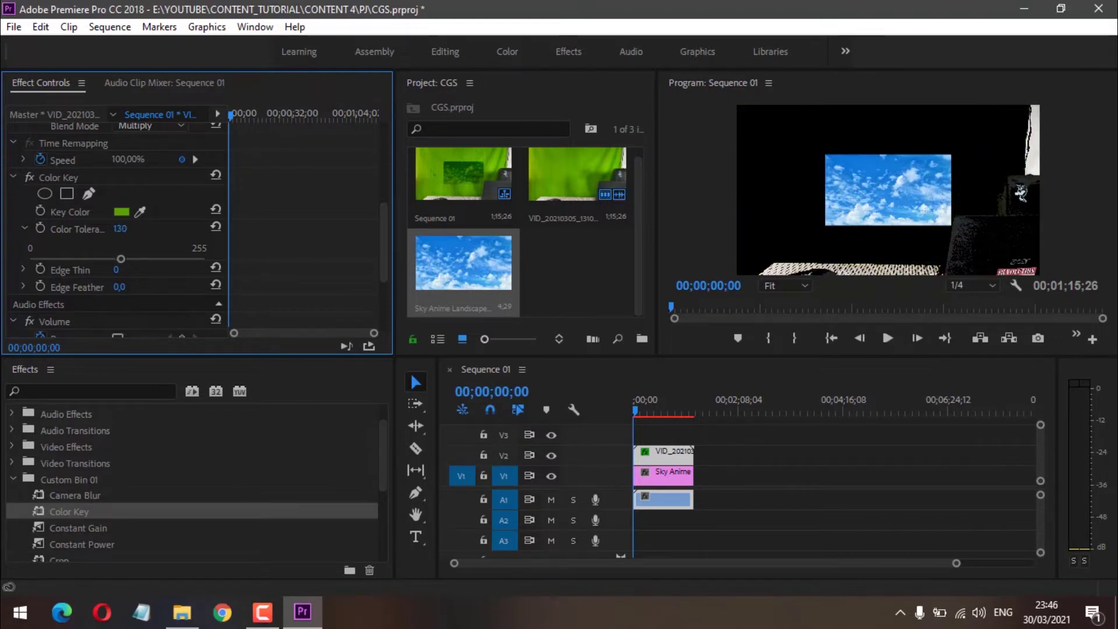
pyautogui.moveTo(122, 259); pyautogui.dragTo(146, 258)
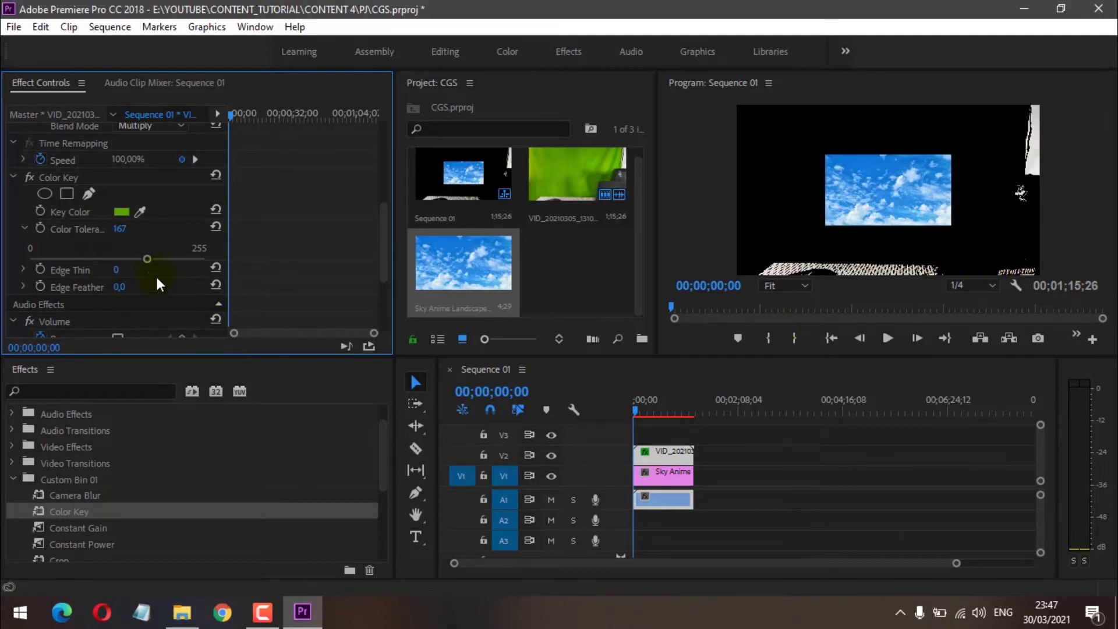
pyautogui.moveTo(126, 258); pyautogui.dragTo(107, 260)
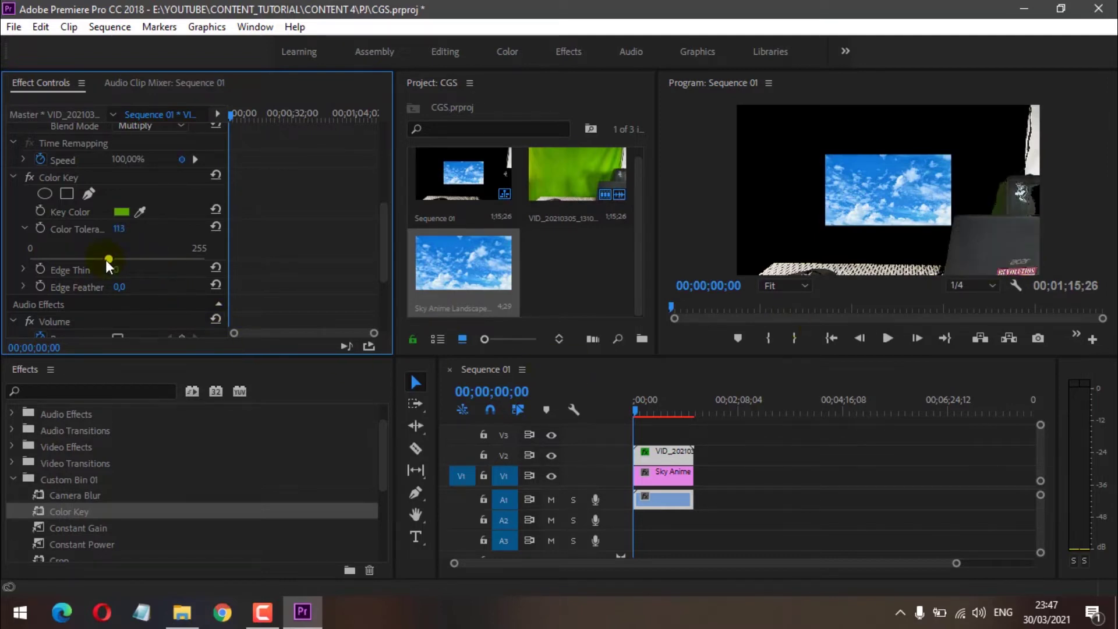
# - Set the Color Key's Edge Thin to 2 and its Edge Feather to 4,5
pyautogui.click(22, 268)
pyautogui.moveTo(118, 276); pyautogui.dragTo(142, 276)
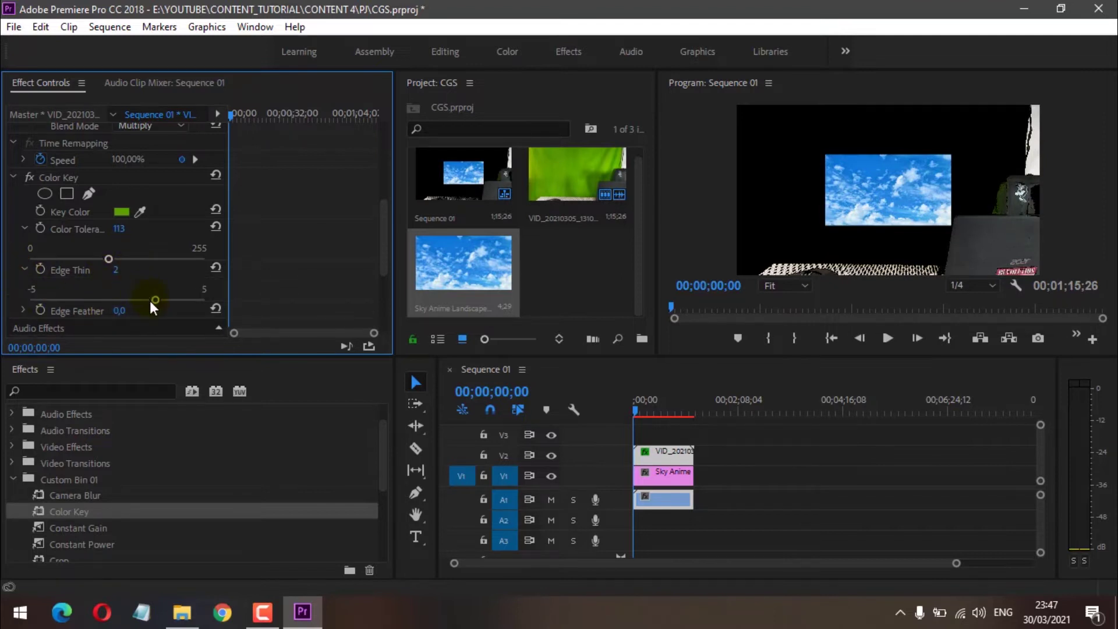
pyautogui.scroll(-2, 174, 256)
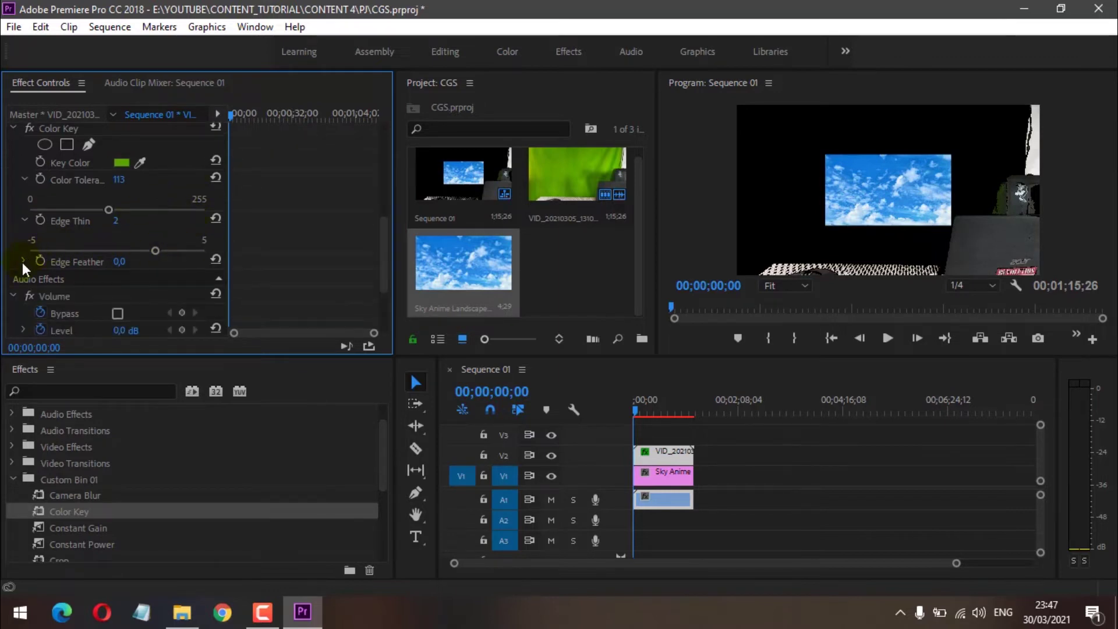
pyautogui.click(23, 261)
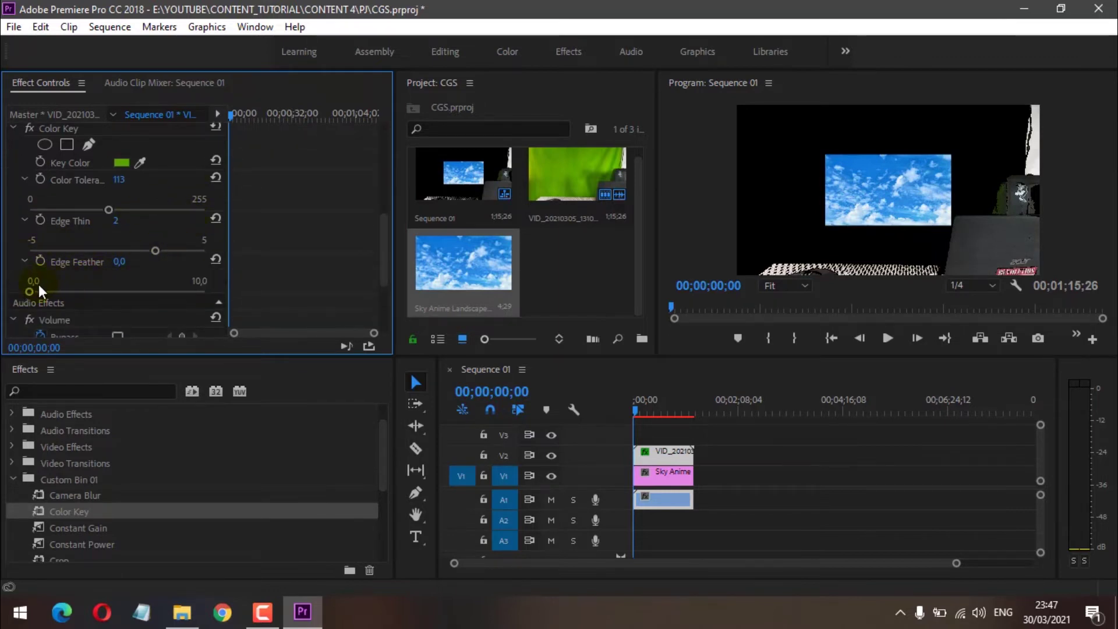
pyautogui.moveTo(34, 290); pyautogui.dragTo(70, 291)
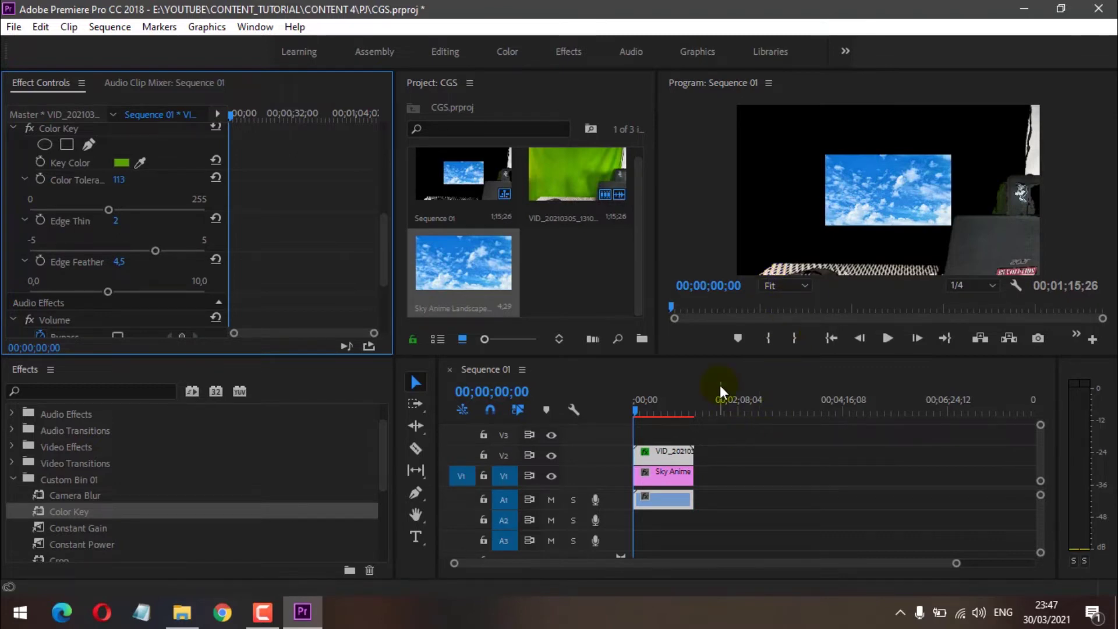
# - Scale the Sky Anime Landscape image on V1 to the sequence's frame size
pyautogui.click(678, 475)
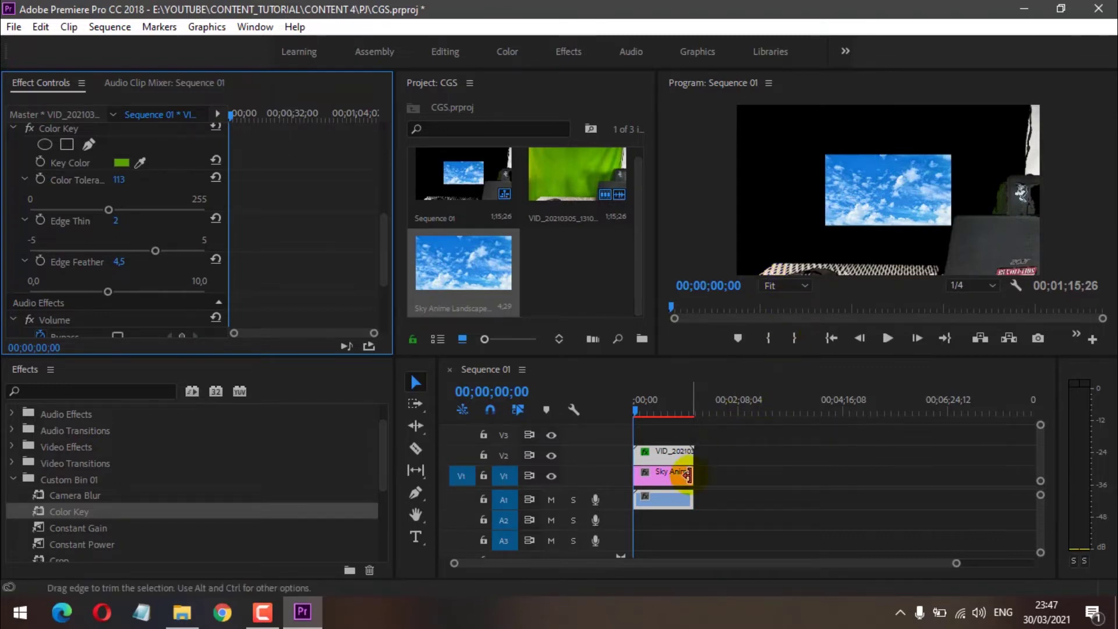
pyautogui.click(913, 175)
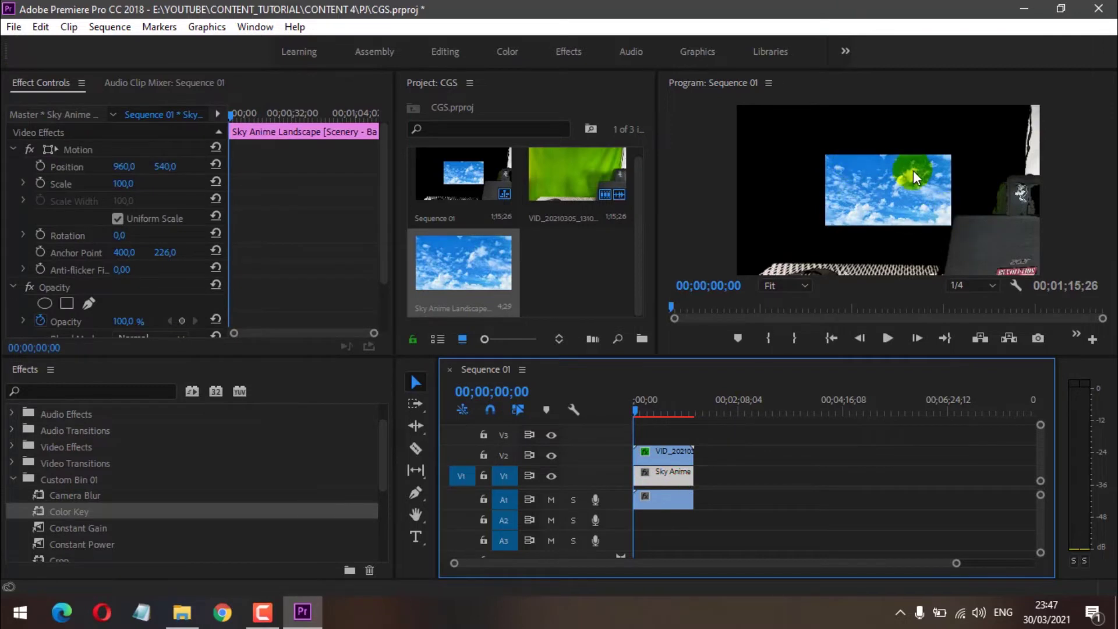
pyautogui.rightClick(662, 485)
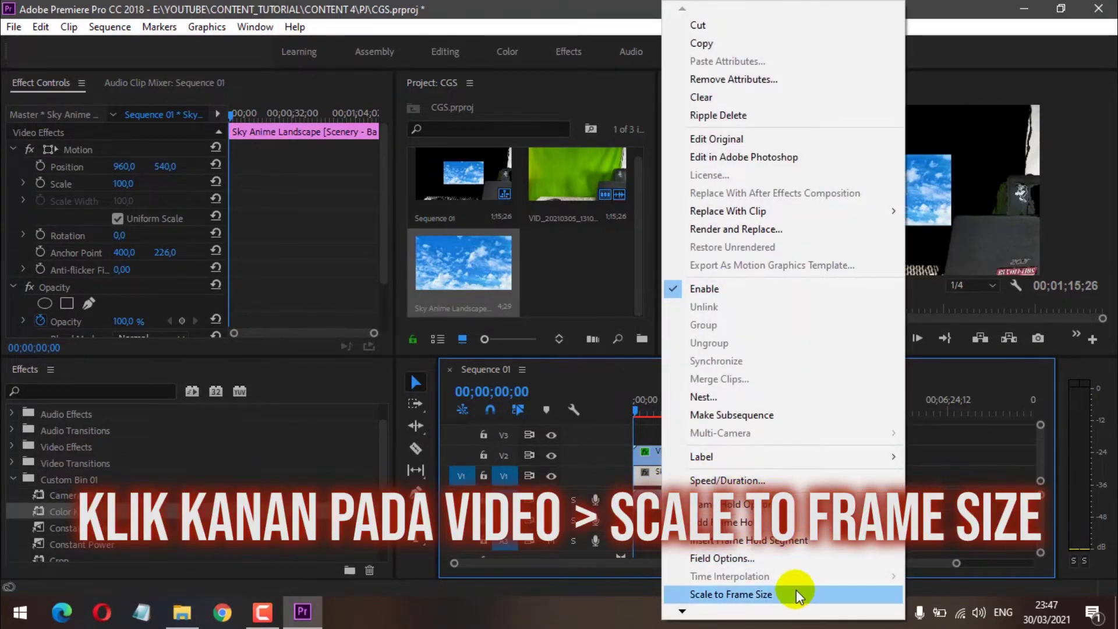
pyautogui.click(770, 594)
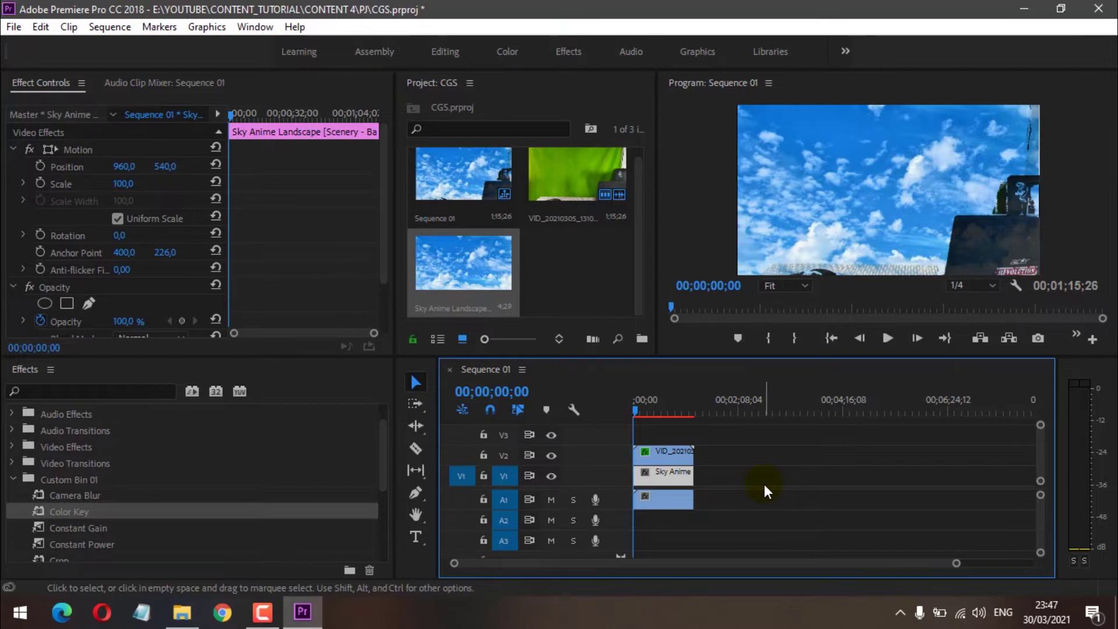
# - Play the start of the sequence, then render the previews for the full length of the clips
pyautogui.press('space')
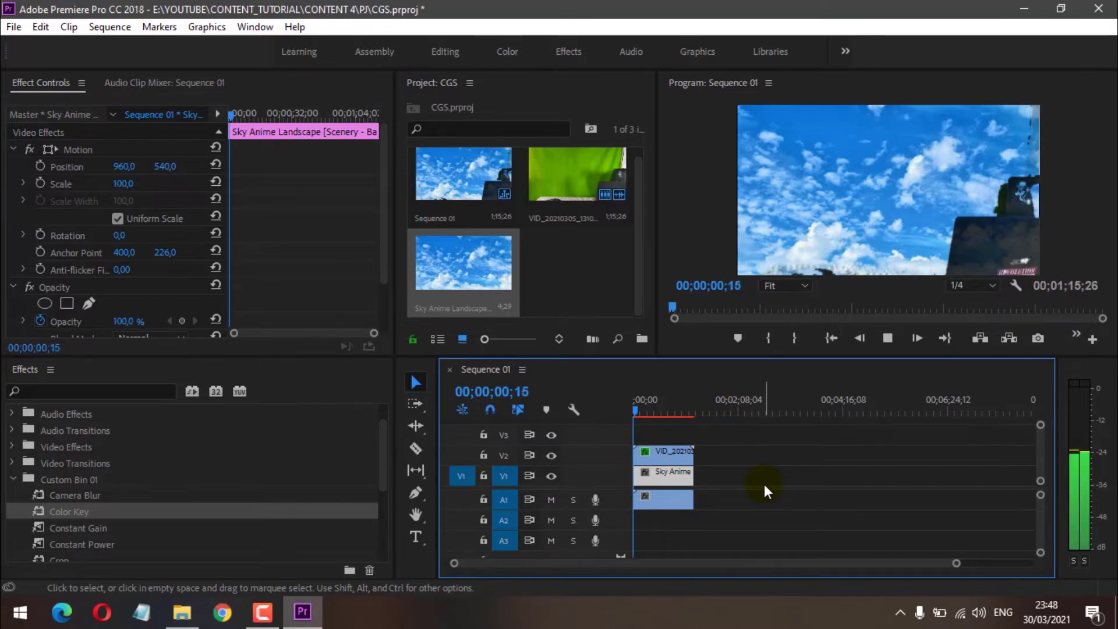
pyautogui.click(695, 400)
pyautogui.press('Return')
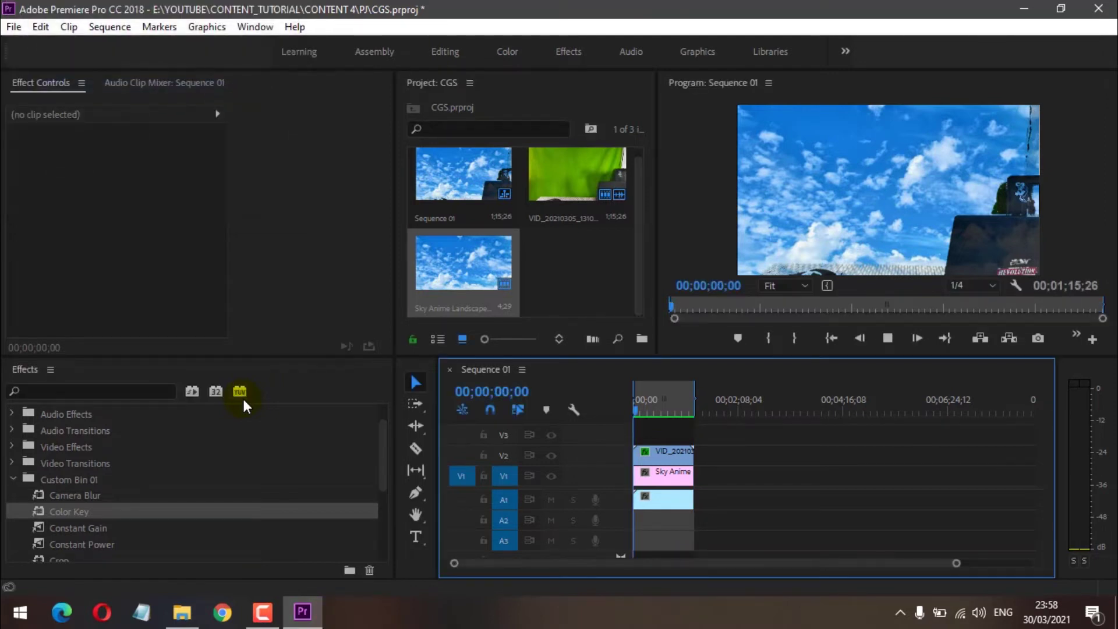
# - Delete the green-screen clip's audio from track A1, keeping the video clips in place
pyautogui.click(686, 504)
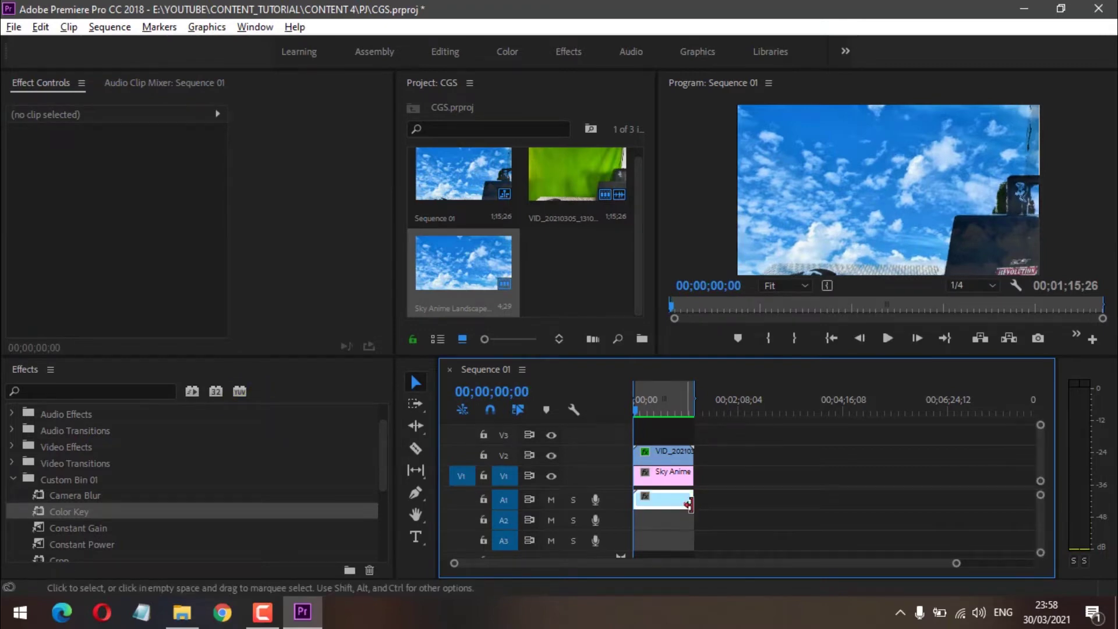
pyautogui.hotkey('shift', 'Delete')
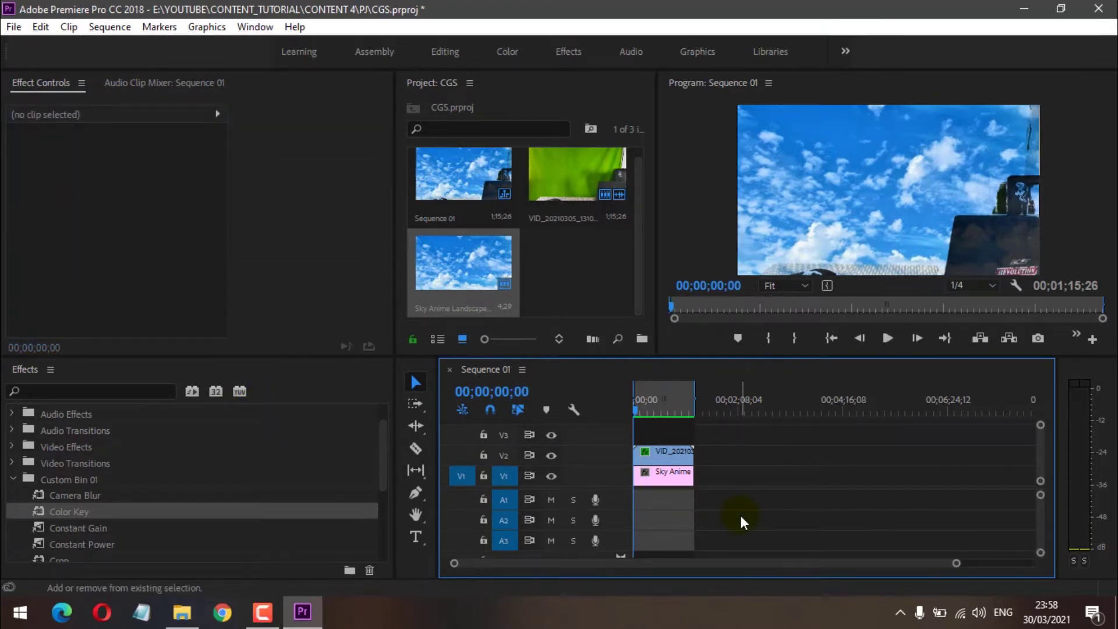
pyautogui.click(723, 433)
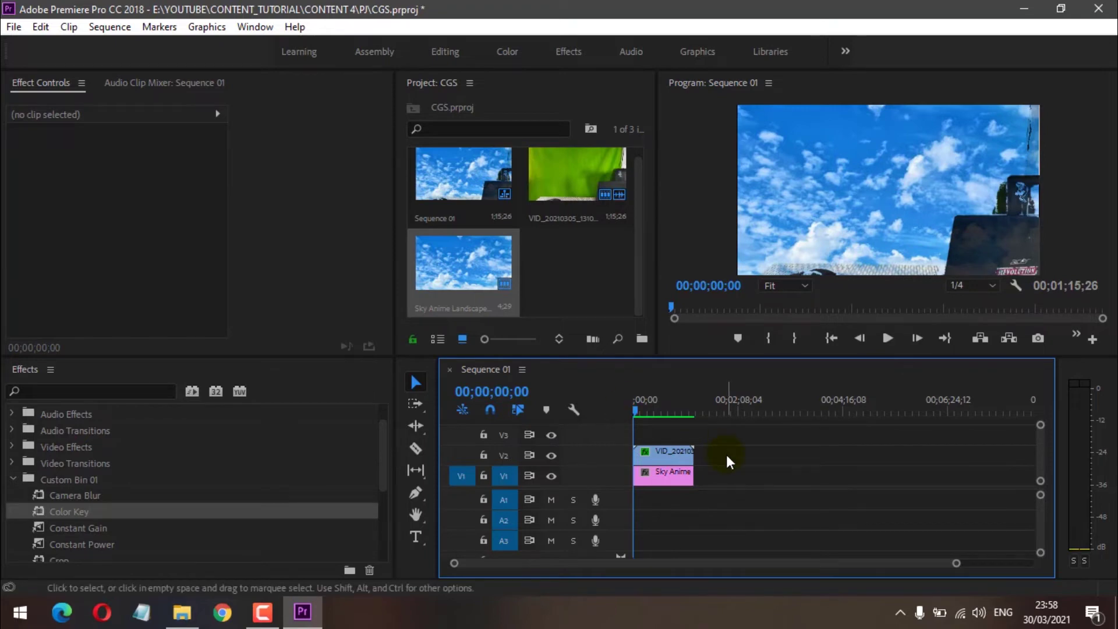
# - Save the project and play the sequence from the start, stopping at 00;00;09;02 with the person in frame
pyautogui.hotkey('ctrl', 's')
pyautogui.press('space')
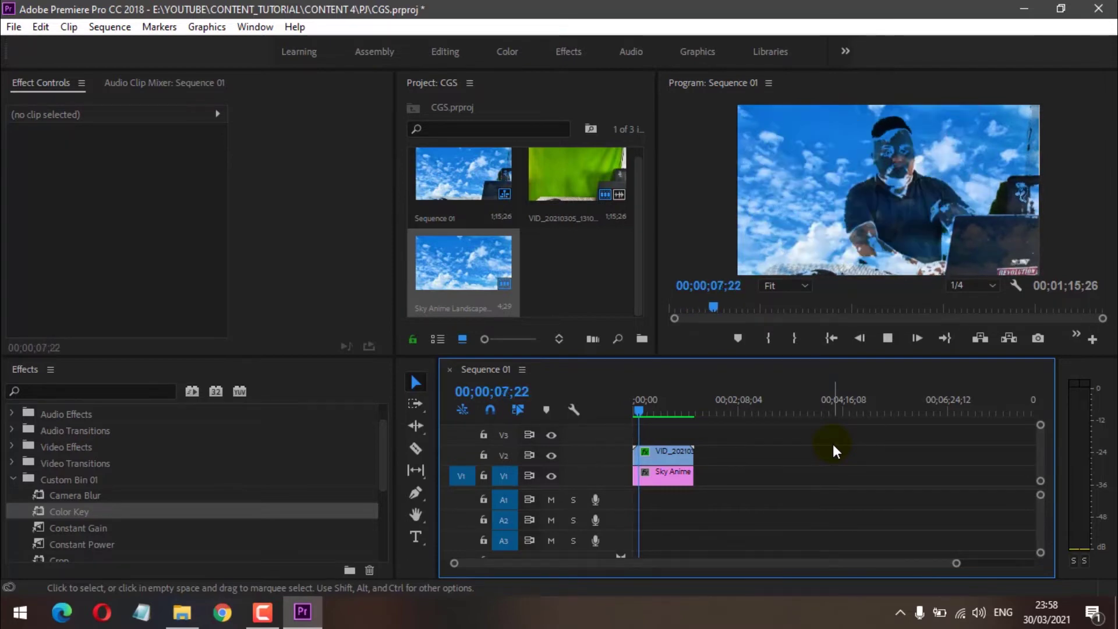
pyautogui.press('space')
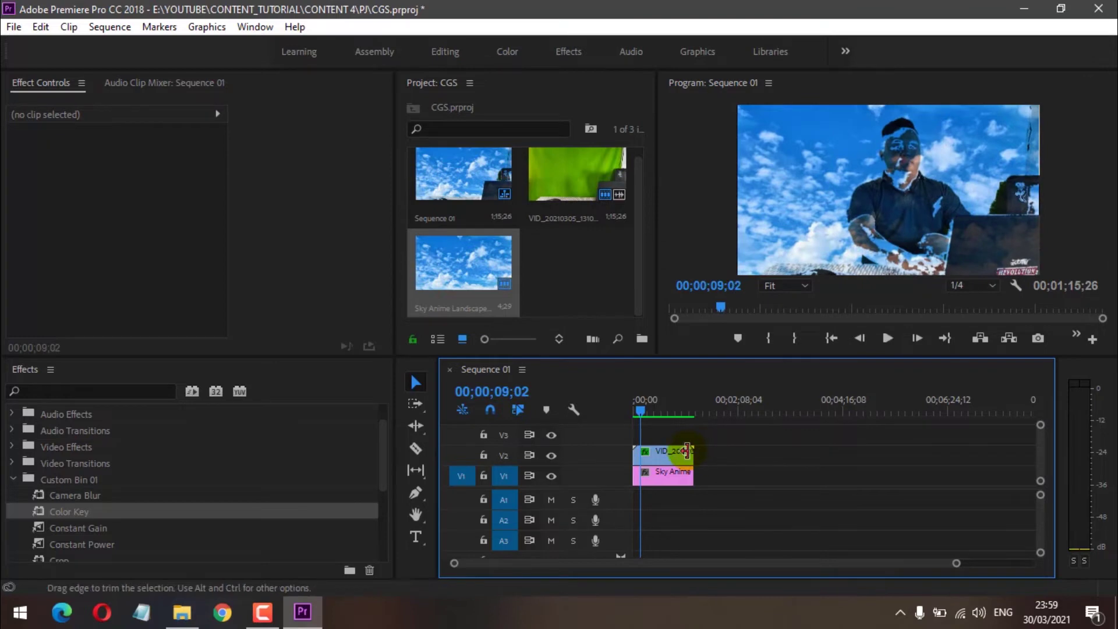
# - Lower the Color Tolerance of the V2 clip's Color Key to 63
pyautogui.click(667, 457)
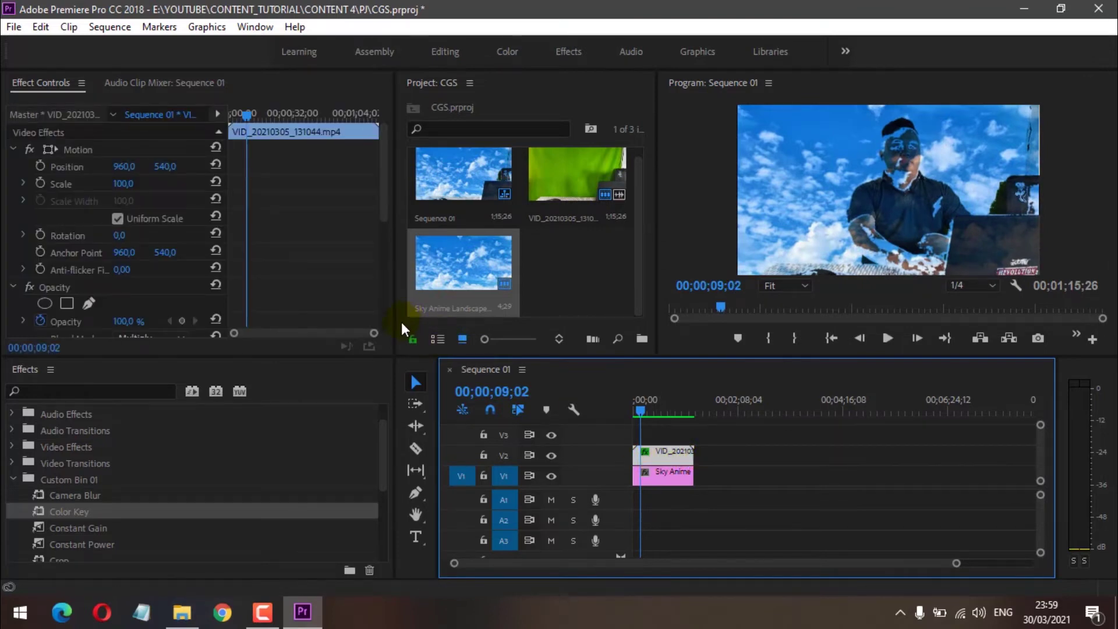
pyautogui.scroll(-4, 327, 253)
pyautogui.scroll(-2, 153, 262)
pyautogui.moveTo(109, 292); pyautogui.dragTo(71, 296)
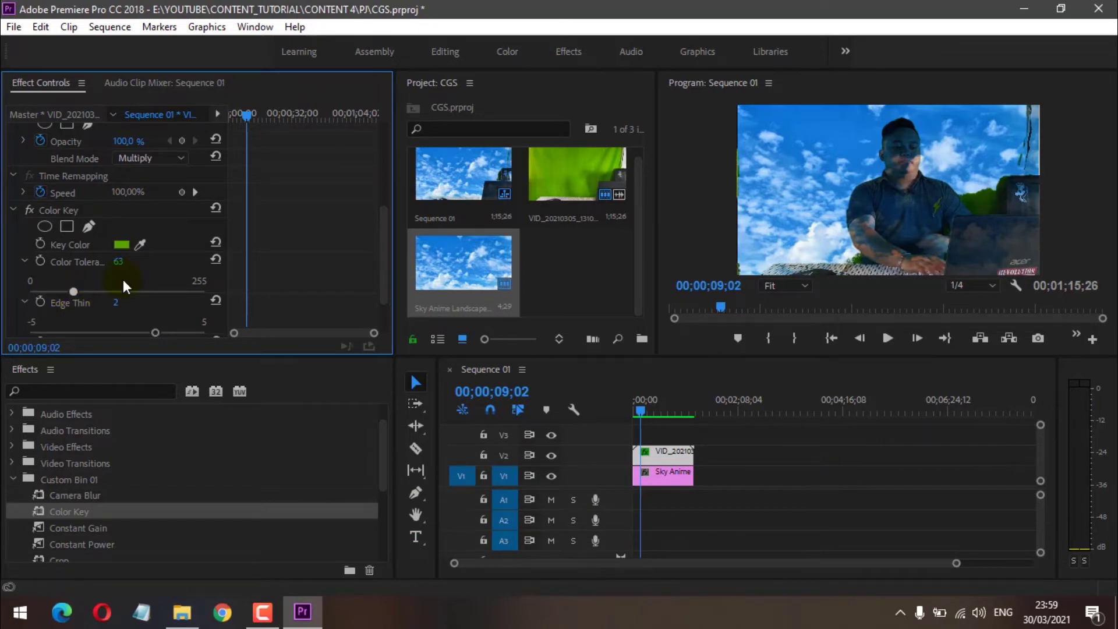
# - Set the Color Key's Edge Thin to -2 and reduce its Edge Feather to the minimum
pyautogui.scroll(-2, 156, 285)
pyautogui.click(75, 287)
pyautogui.click(106, 285)
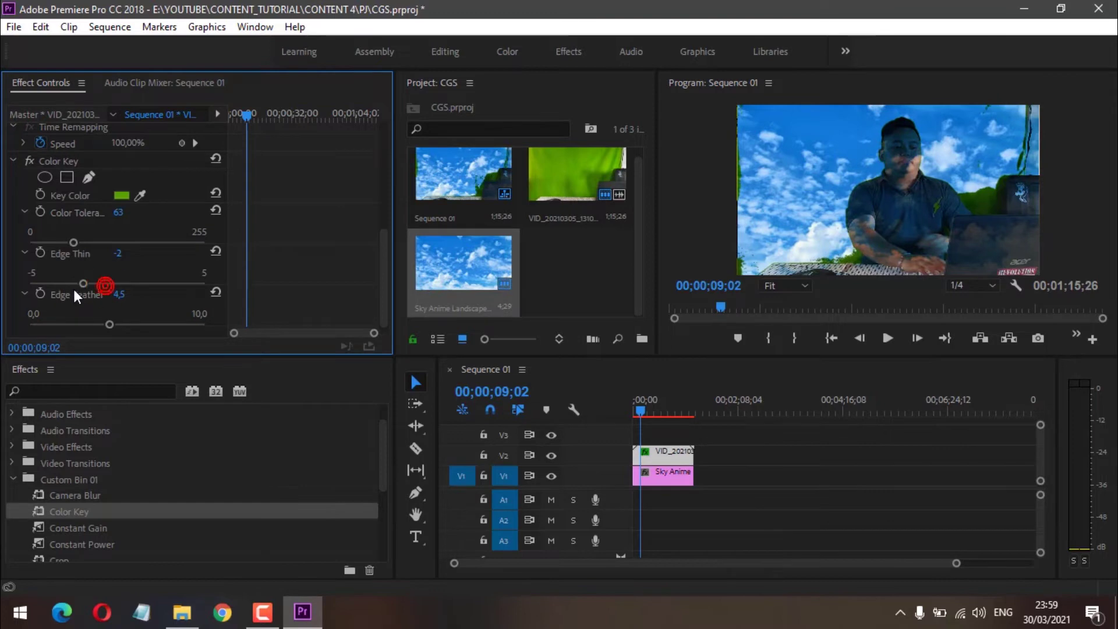
pyautogui.scroll(-1, 149, 283)
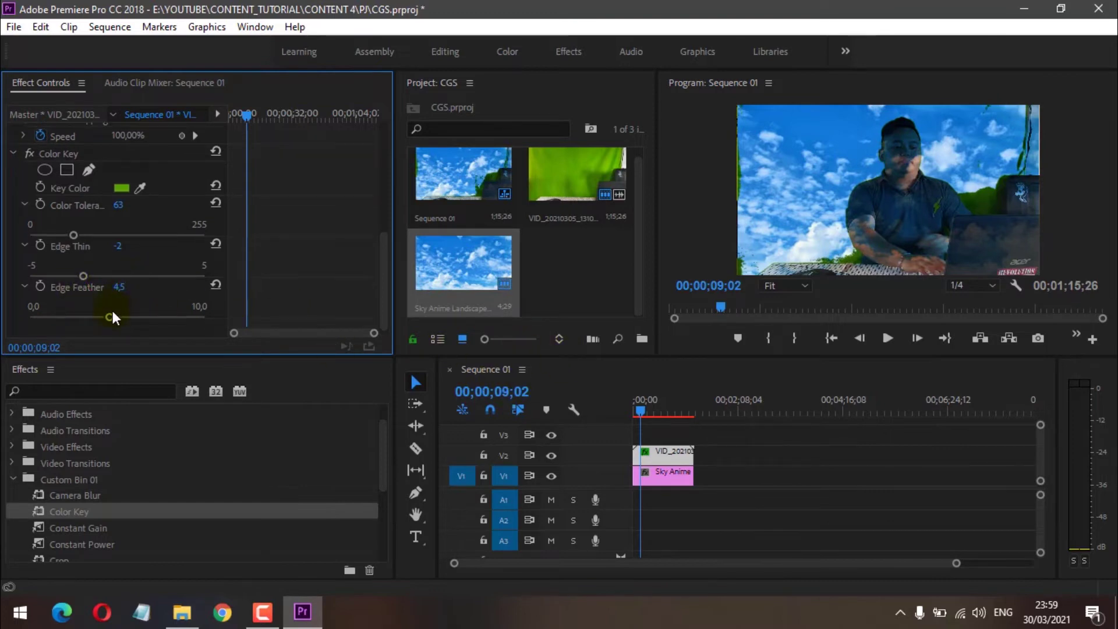
pyautogui.moveTo(113, 313); pyautogui.dragTo(11, 323)
pyautogui.scroll(5, 146, 282)
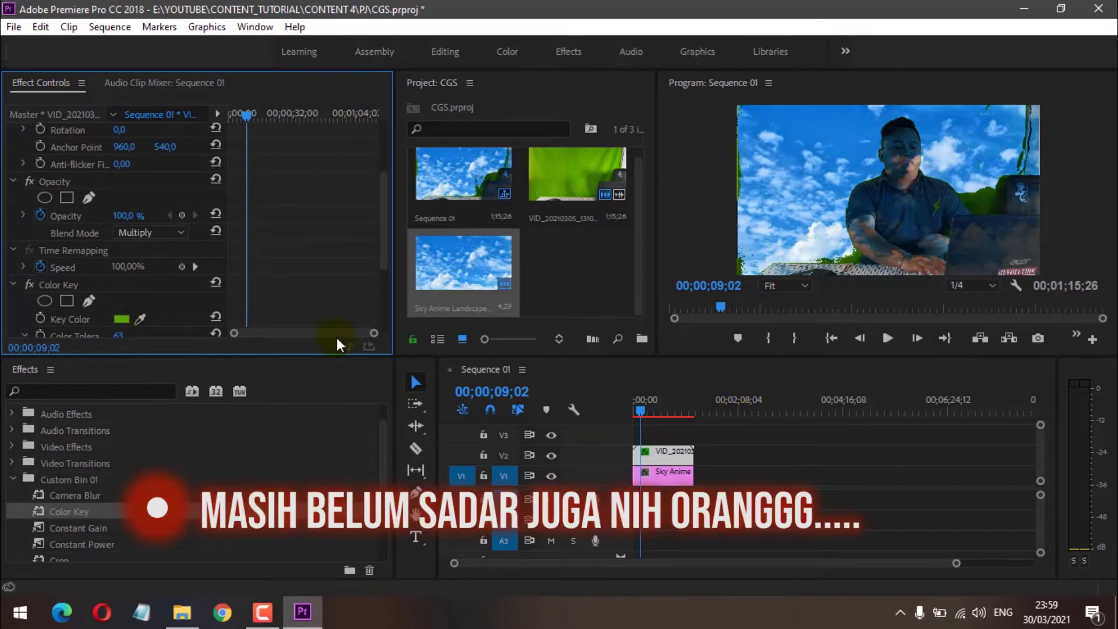
# - Resample the Color Key's Key Color of the V2 clip from the background in the program preview
pyautogui.scroll(-2, 120, 292)
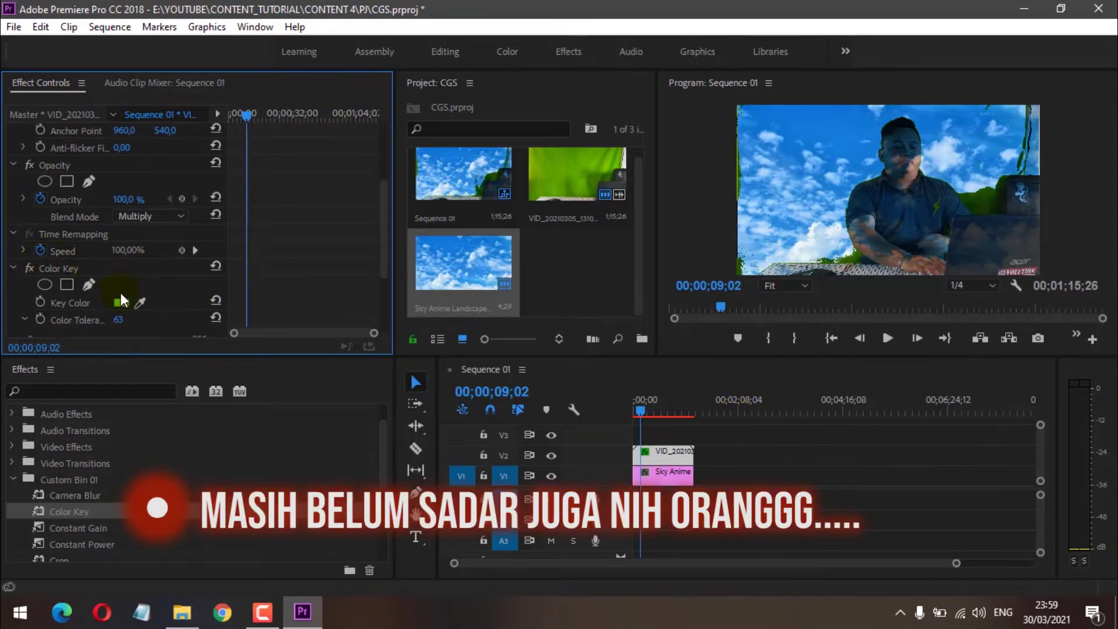
pyautogui.click(123, 271)
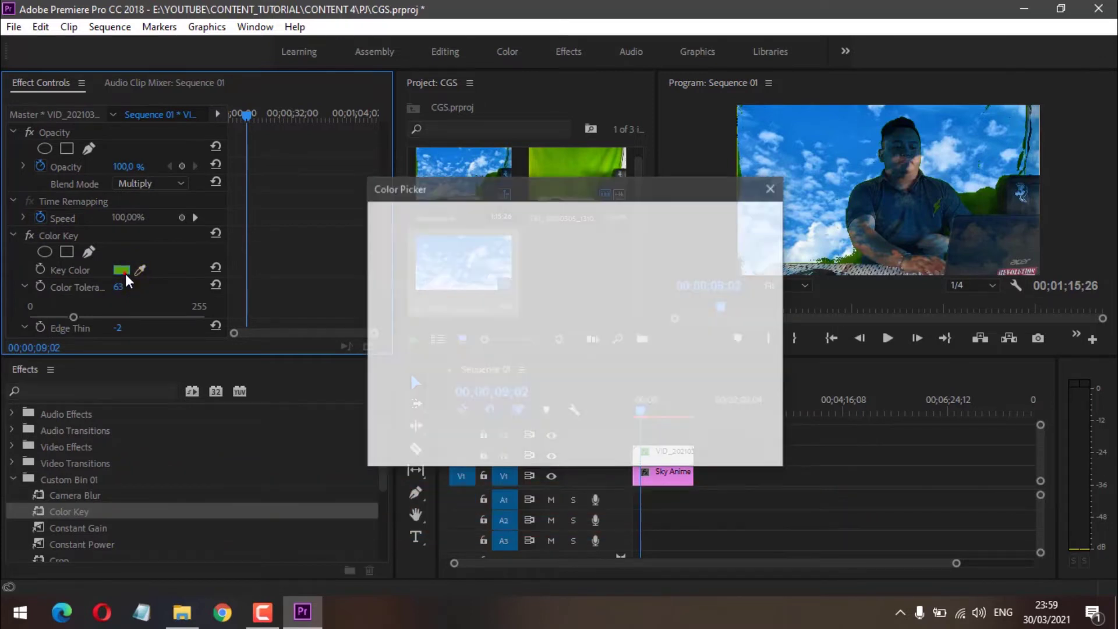
pyautogui.click(416, 277)
pyautogui.click(740, 219)
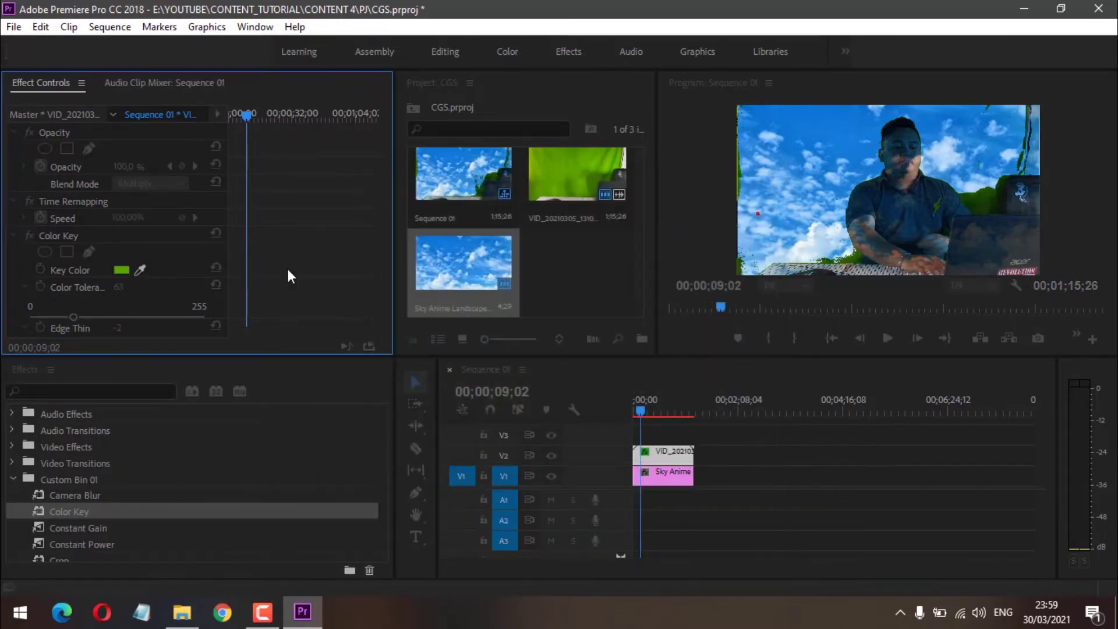
pyautogui.click(774, 120)
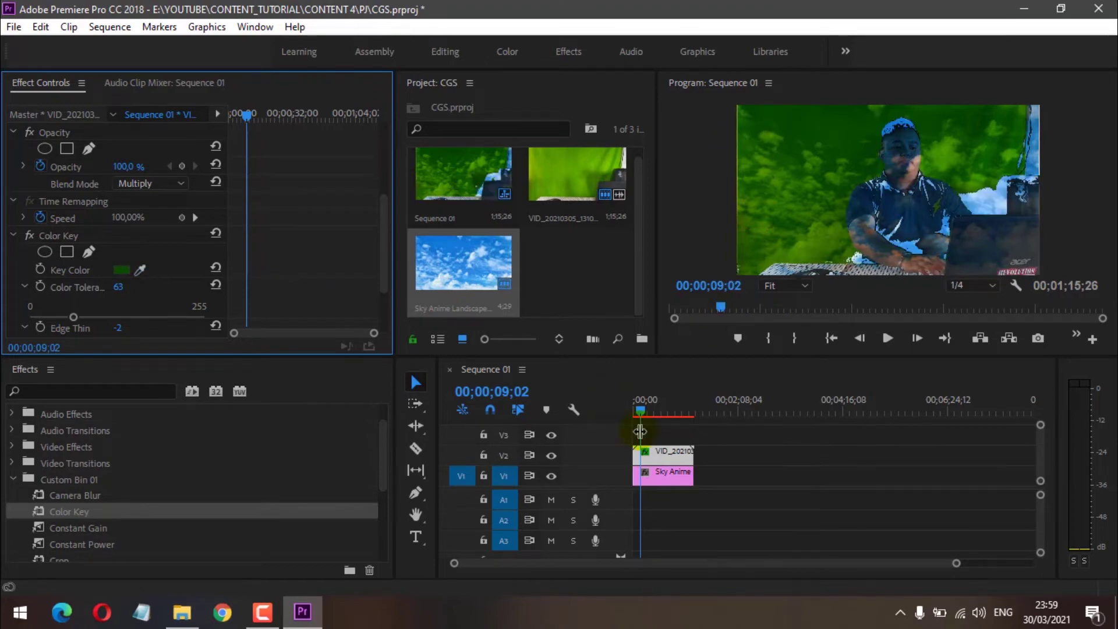
# - Set the V2 clip's opacity Blend Mode to Normal
pyautogui.scroll(4, 286, 288)
pyautogui.scroll(-3, 286, 288)
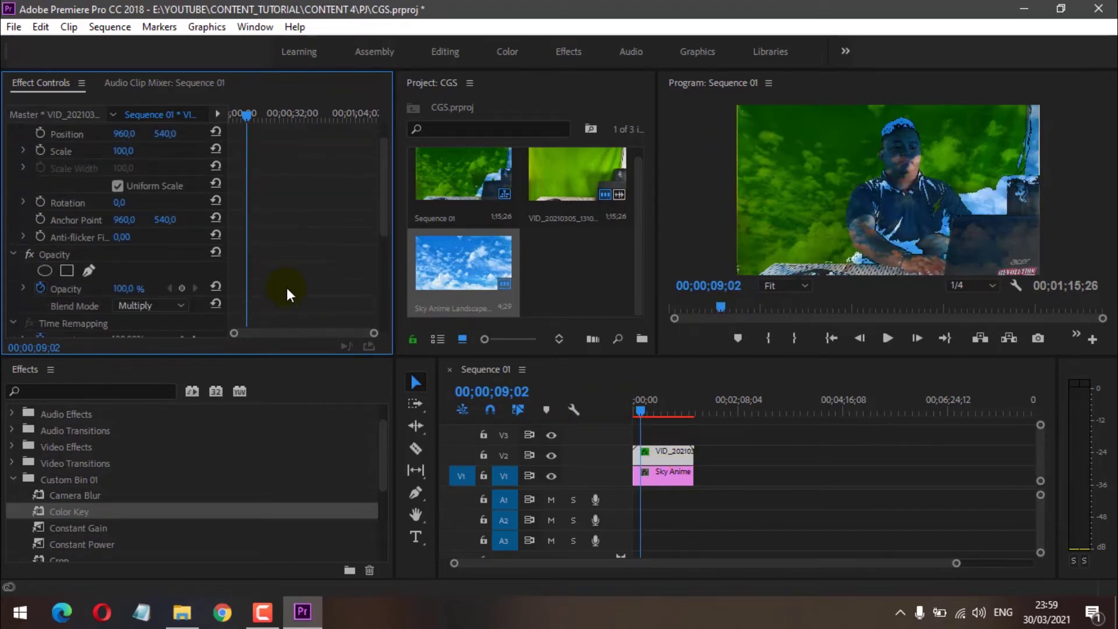
pyautogui.click(150, 279)
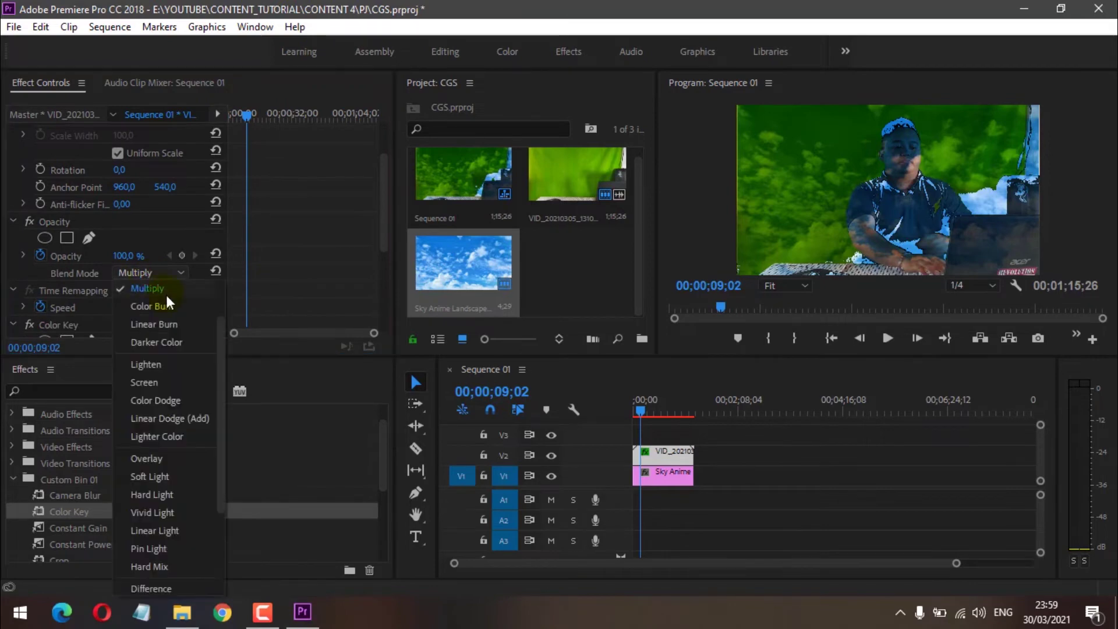
pyautogui.click(164, 293)
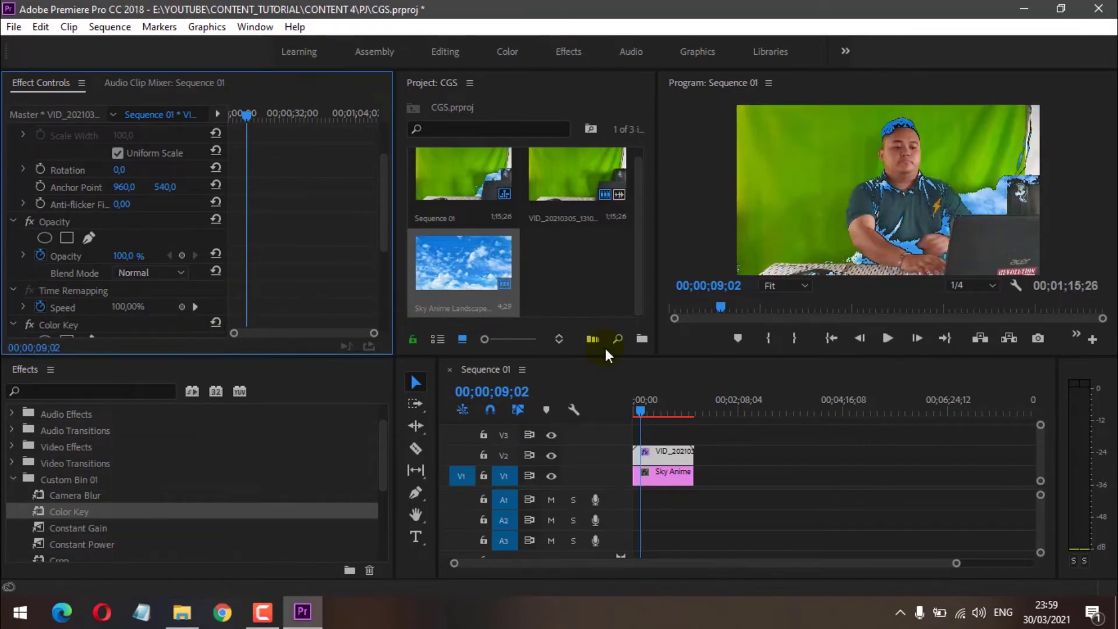
pyautogui.scroll(-2, 707, 382)
pyautogui.hscroll(-2, 640, 395)
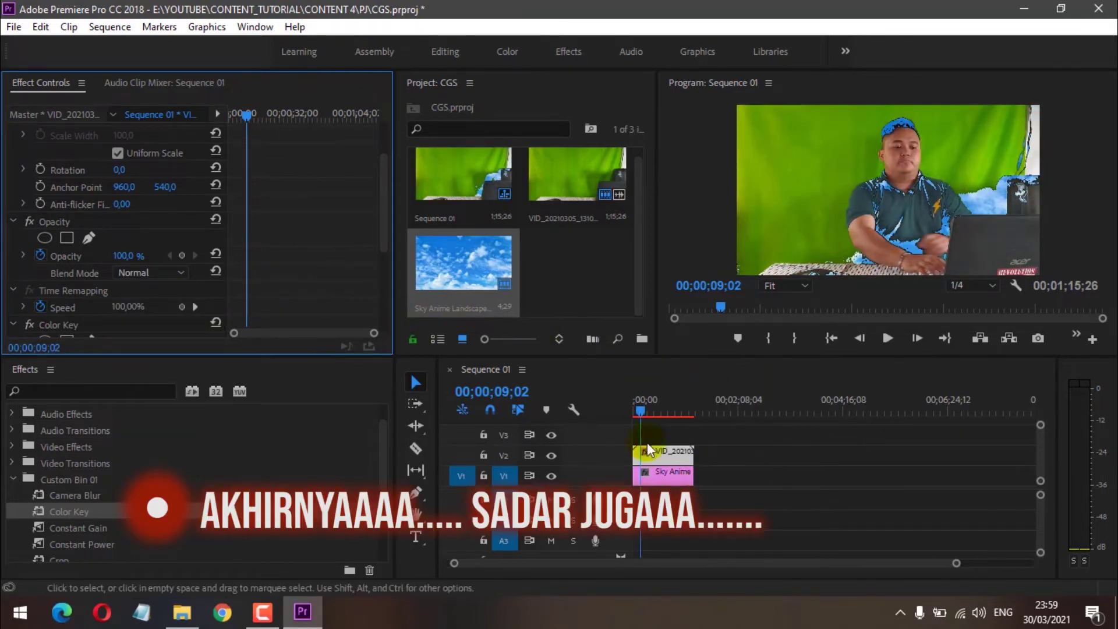
# - Sample the Color Key's Key Color again from the green background beside the person in the program preview
pyautogui.scroll(-3, 305, 254)
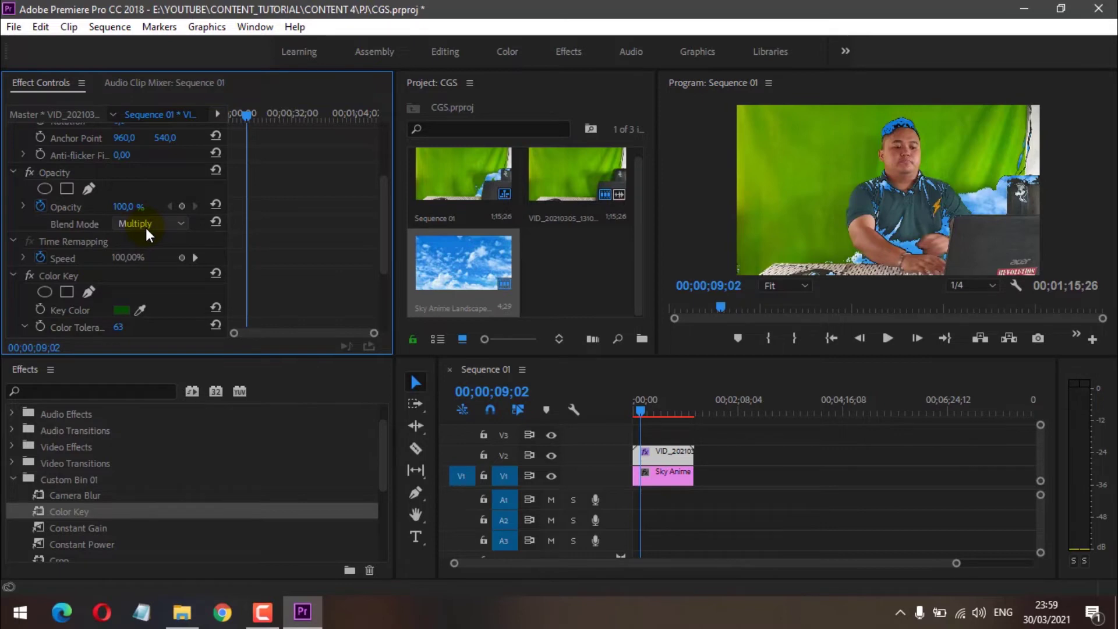
pyautogui.scroll(-1, 146, 228)
pyautogui.scroll(-1, 176, 272)
pyautogui.moveTo(147, 273); pyautogui.dragTo(799, 161)
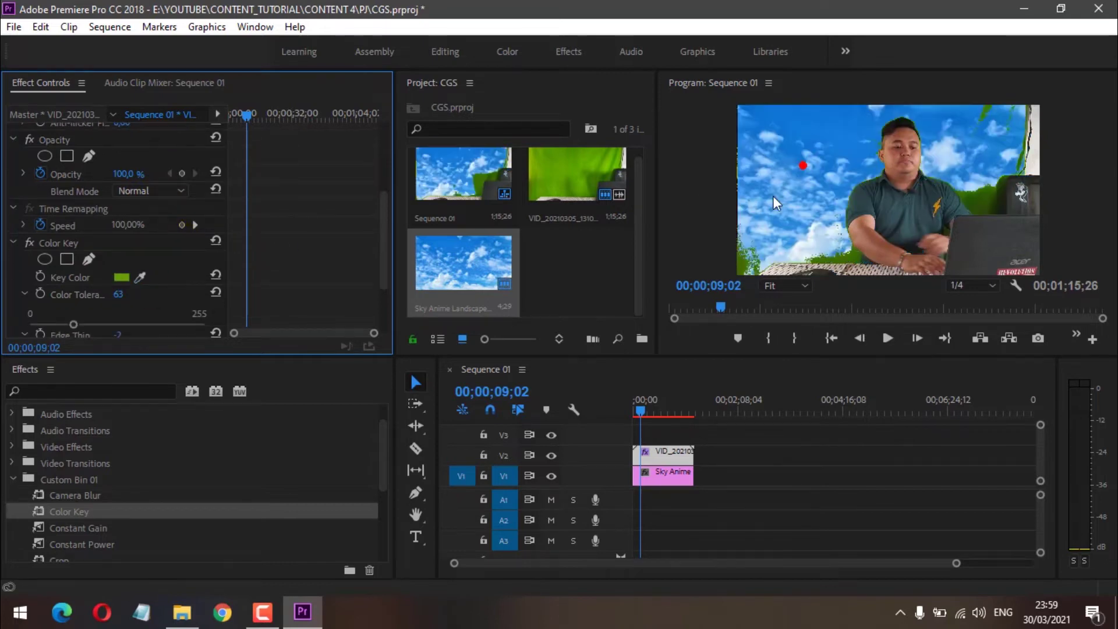
# - Raise the Color Key's Color Tolerance to 91 and set its Edge Thin to 0
pyautogui.scroll(-3, 162, 289)
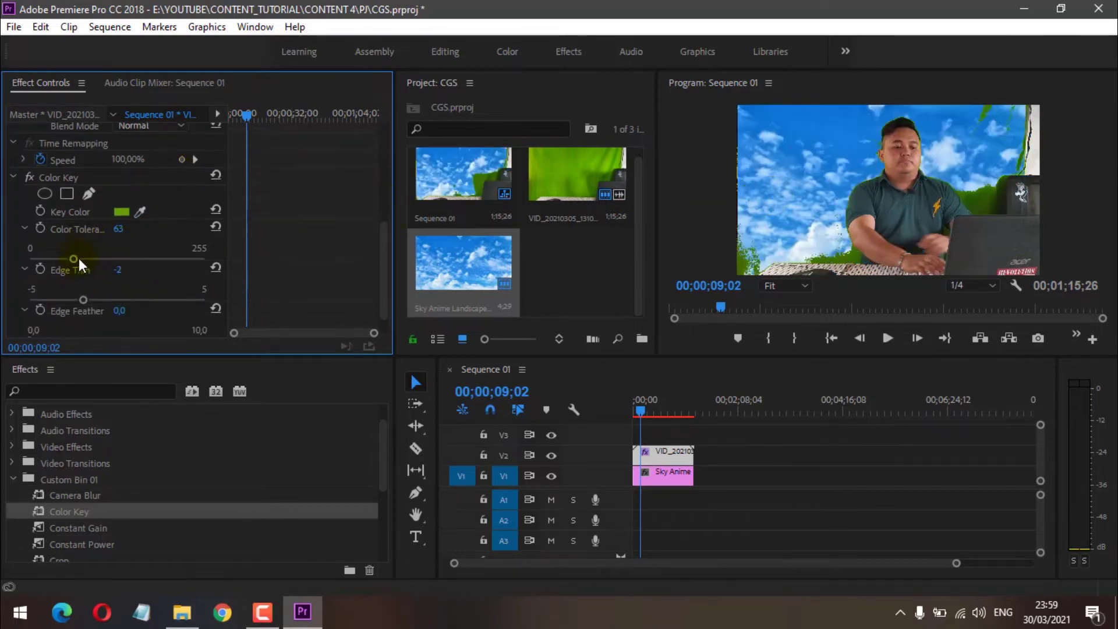
pyautogui.moveTo(75, 256); pyautogui.dragTo(89, 258)
pyautogui.moveTo(83, 300); pyautogui.dragTo(88, 303)
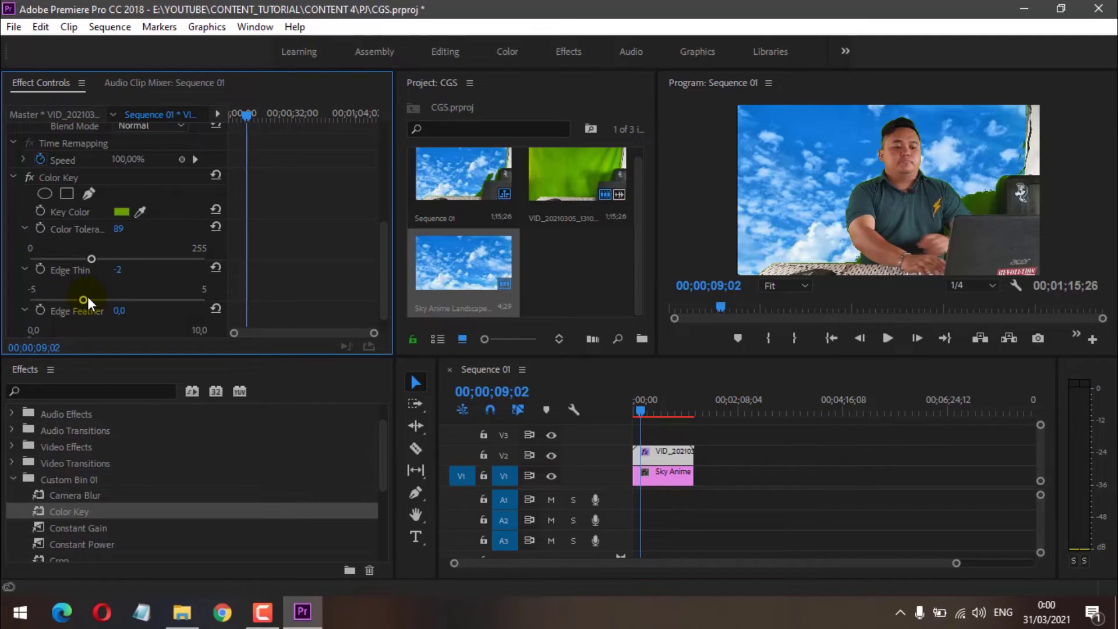
pyautogui.moveTo(87, 297); pyautogui.dragTo(93, 235)
pyautogui.scroll(-1, 103, 295)
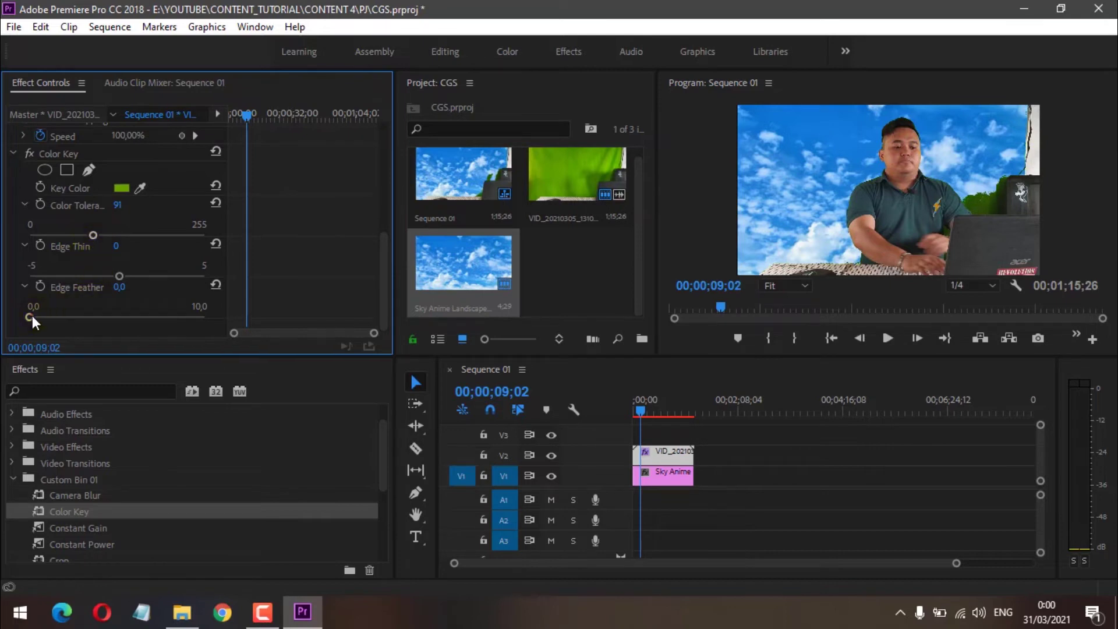
# - Set the Color Key's Edge Feather to 6.0 and step the playhead back to 00;00;08;29
pyautogui.moveTo(65, 302); pyautogui.dragTo(106, 300)
pyautogui.press('Left')
pyautogui.press('Left')
pyautogui.press('Left')
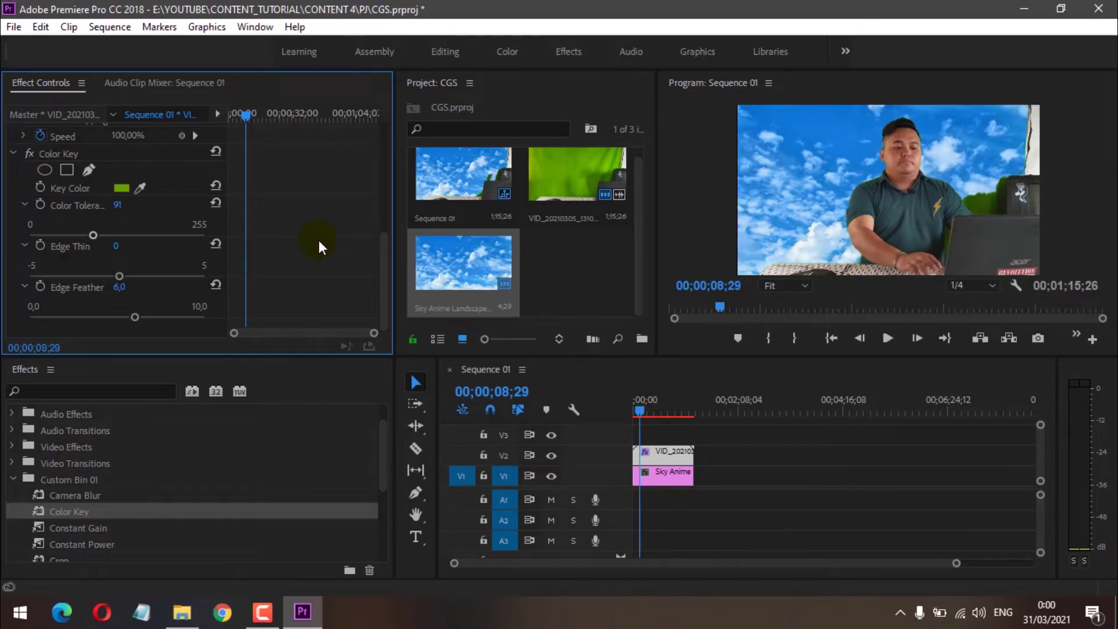
# - Scale the V2 clip to 126 and set its Position to 1312, 629
pyautogui.scroll(5, 319, 240)
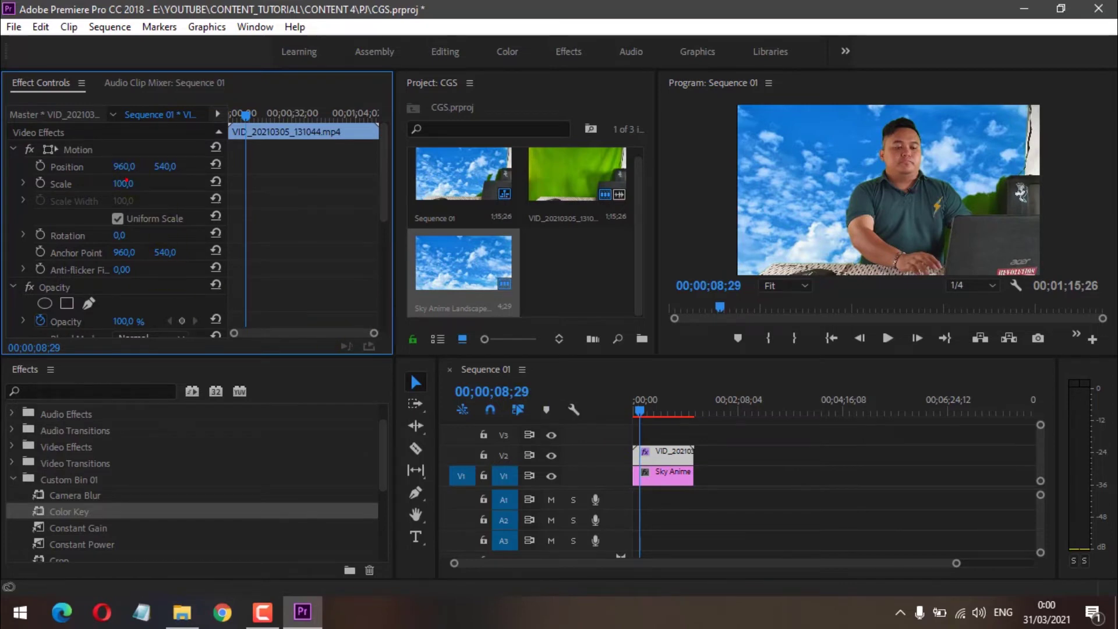
pyautogui.moveTo(122, 183); pyautogui.dragTo(138, 183)
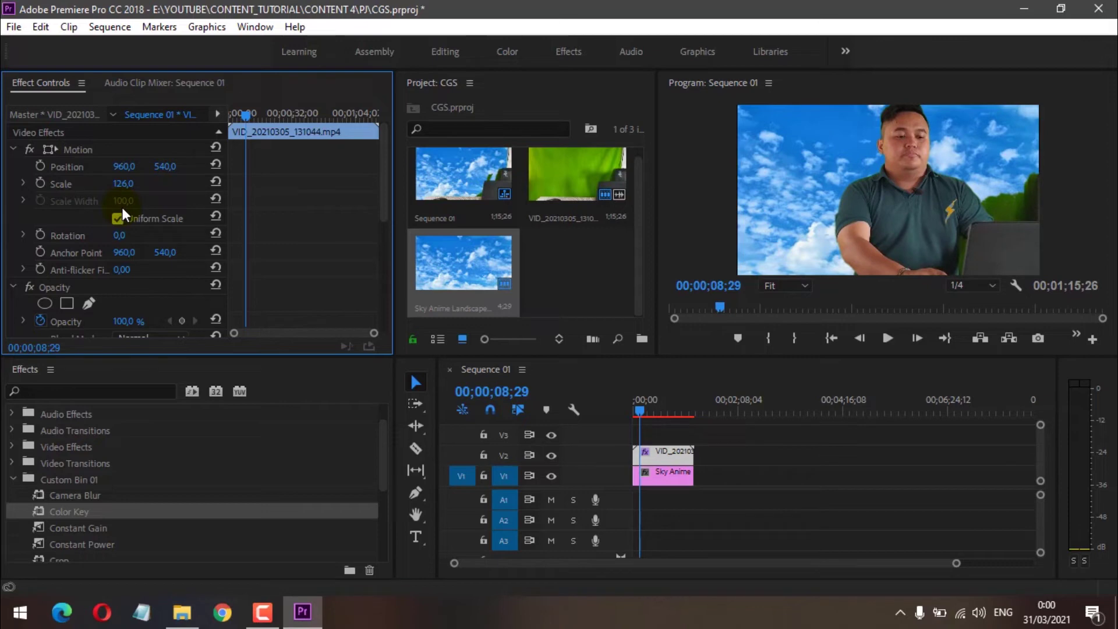
pyautogui.moveTo(124, 166); pyautogui.dragTo(329, 166)
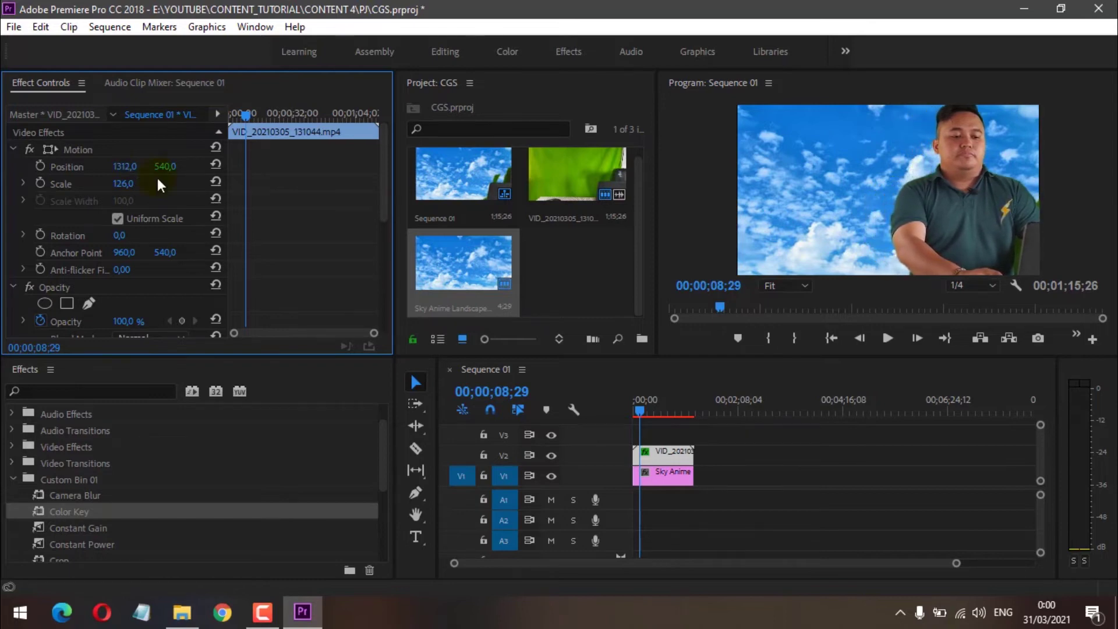
pyautogui.moveTo(169, 167); pyautogui.dragTo(223, 167)
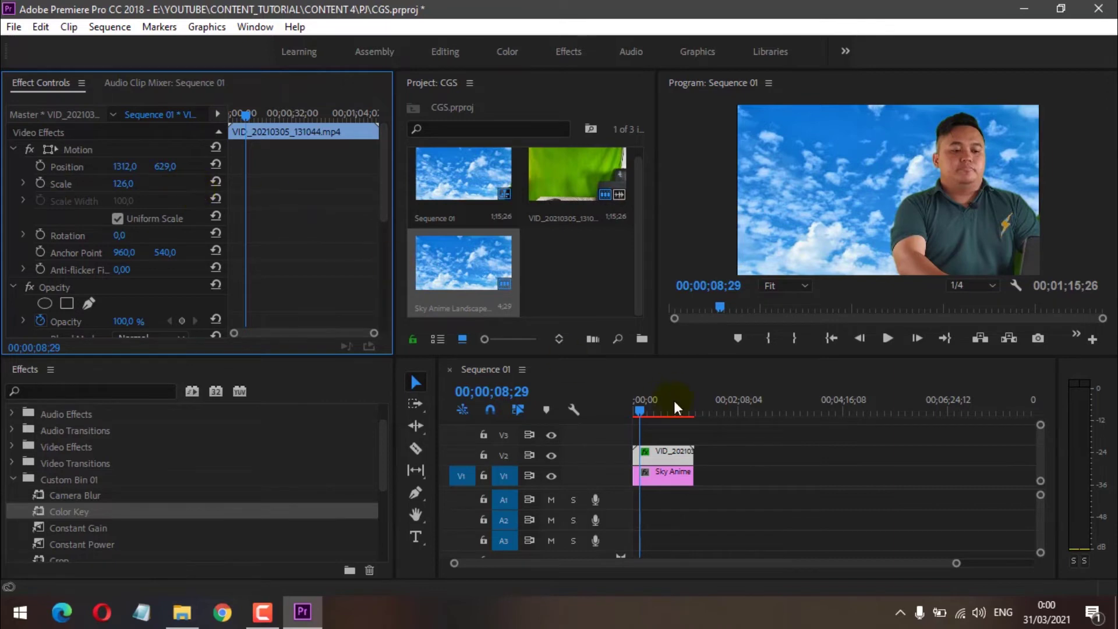
# - Play the sequence from the start to check the composite, stopping at 00;00;01;23
pyautogui.moveTo(653, 411); pyautogui.dragTo(566, 406)
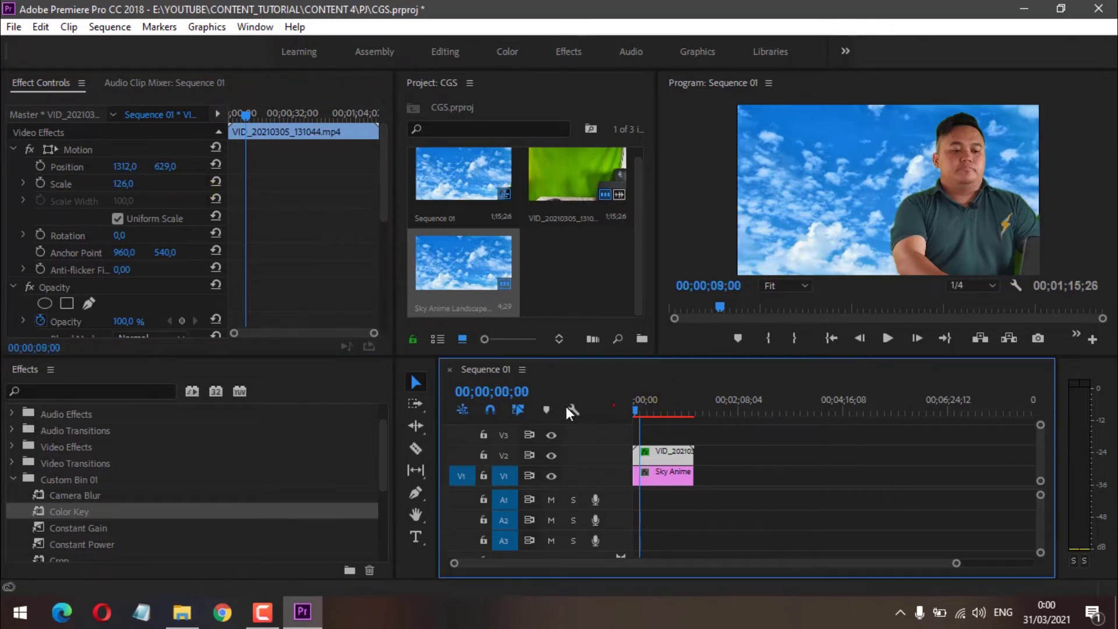
pyautogui.click(711, 470)
pyautogui.press('space')
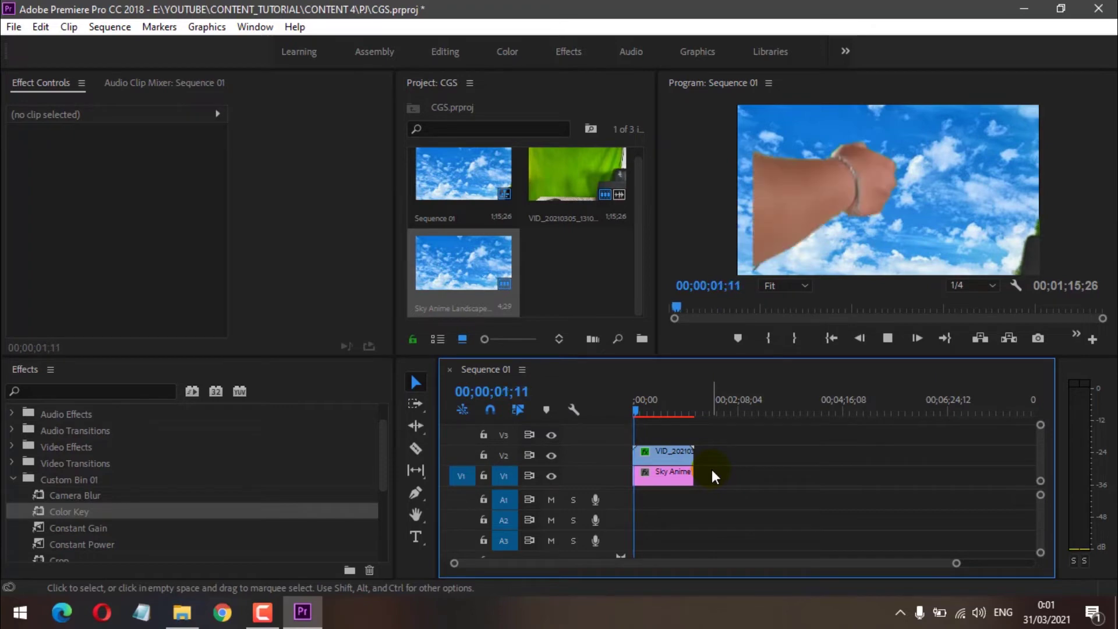
pyautogui.press('space')
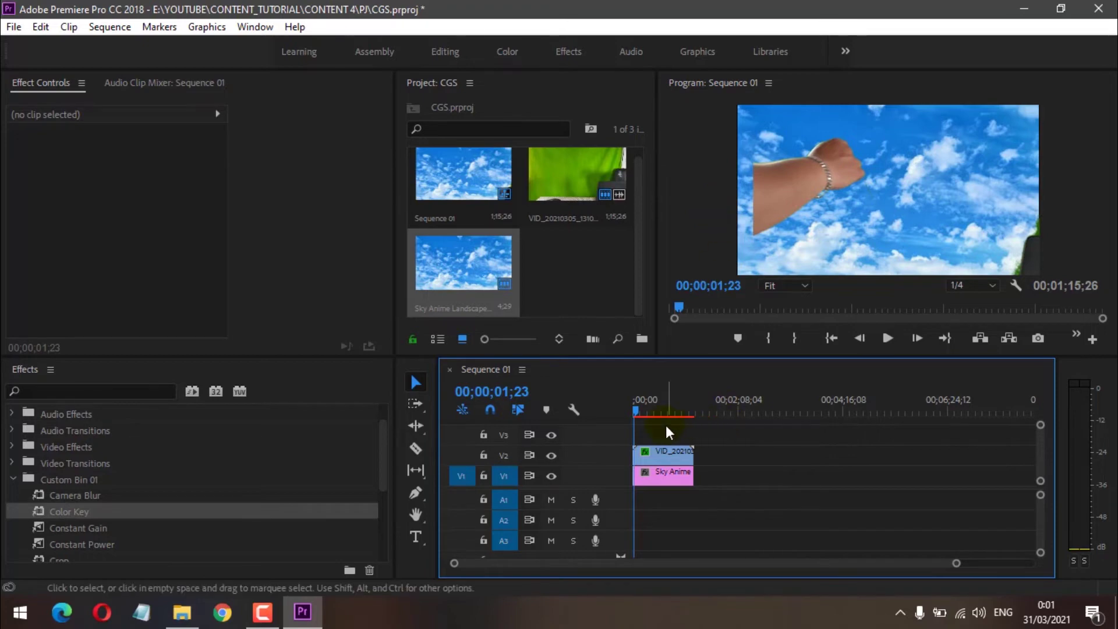
# - Set the V2 clip's horizontal Position to 1215 and its Color Key's Color Tolerance to 100
pyautogui.click(662, 451)
pyautogui.moveTo(124, 166)
pyautogui.mouseDown()
pyautogui.moveTo(69, 167)
pyautogui.moveTo(138, 170)
pyautogui.mouseUp()
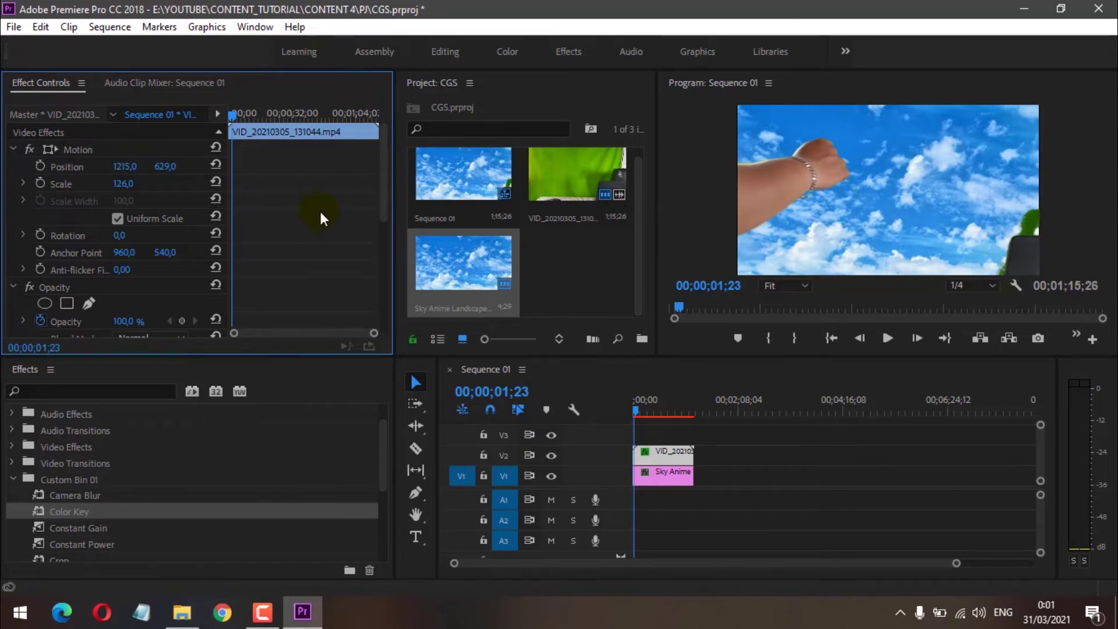
pyautogui.scroll(-5, 287, 295)
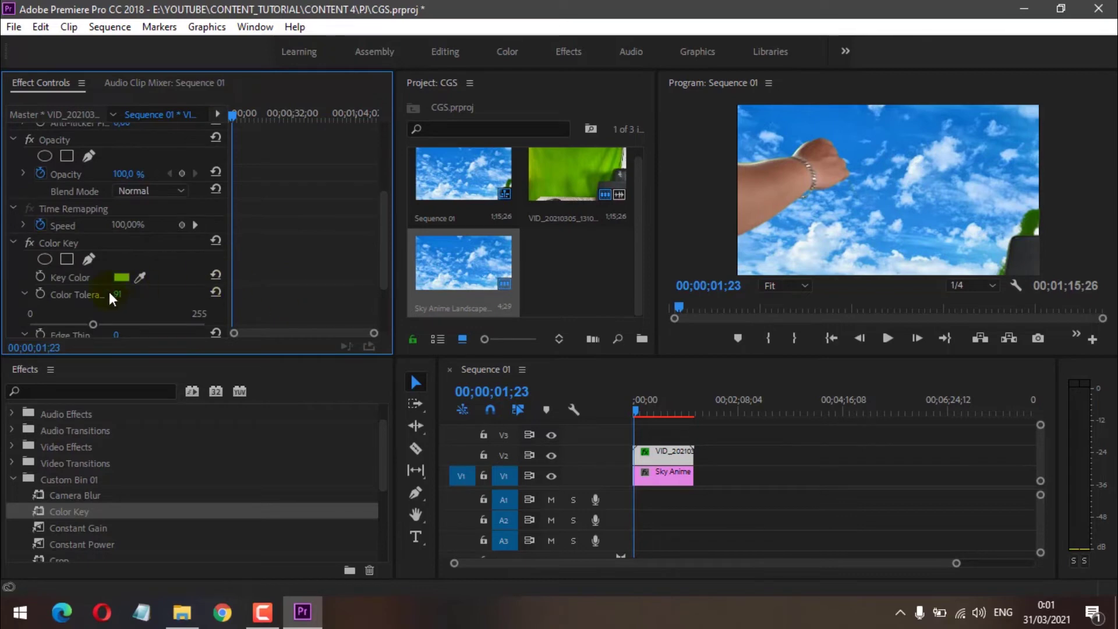
pyautogui.moveTo(117, 295); pyautogui.dragTo(123, 295)
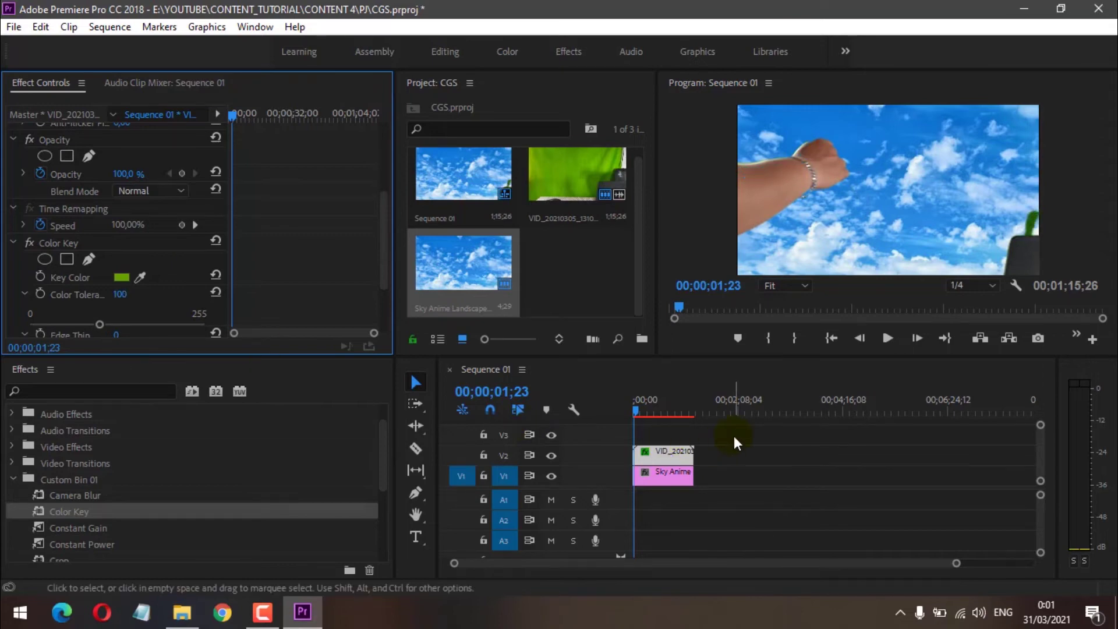
# - Play the sequence in short stretches up to 00;00;09;23, examining the key around the moving person
pyautogui.press('space')
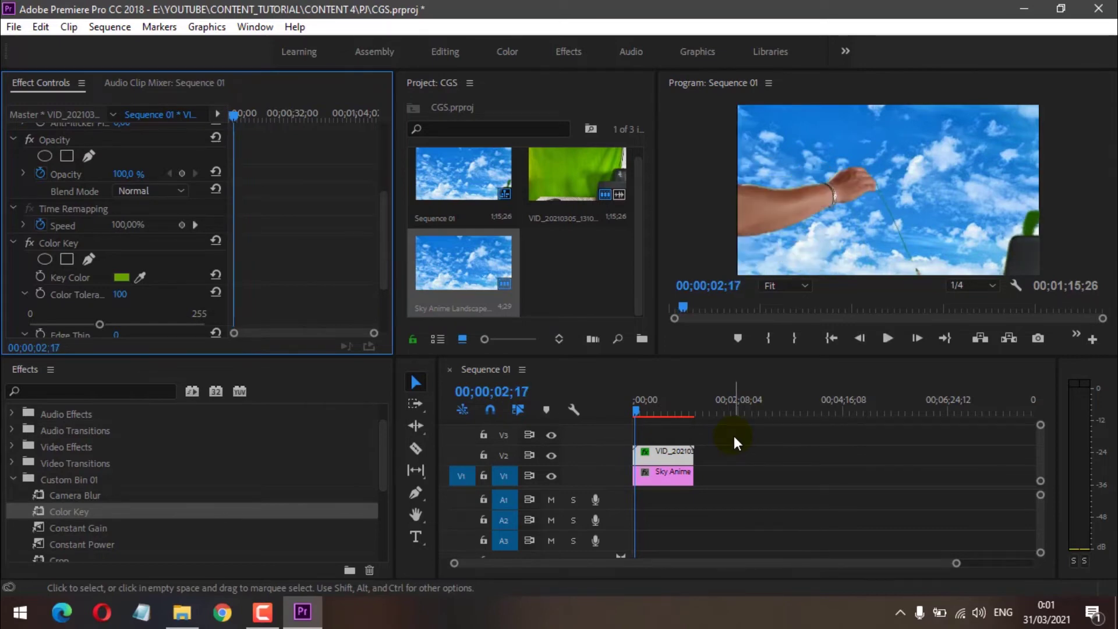
pyautogui.press('space')
pyautogui.press('space')
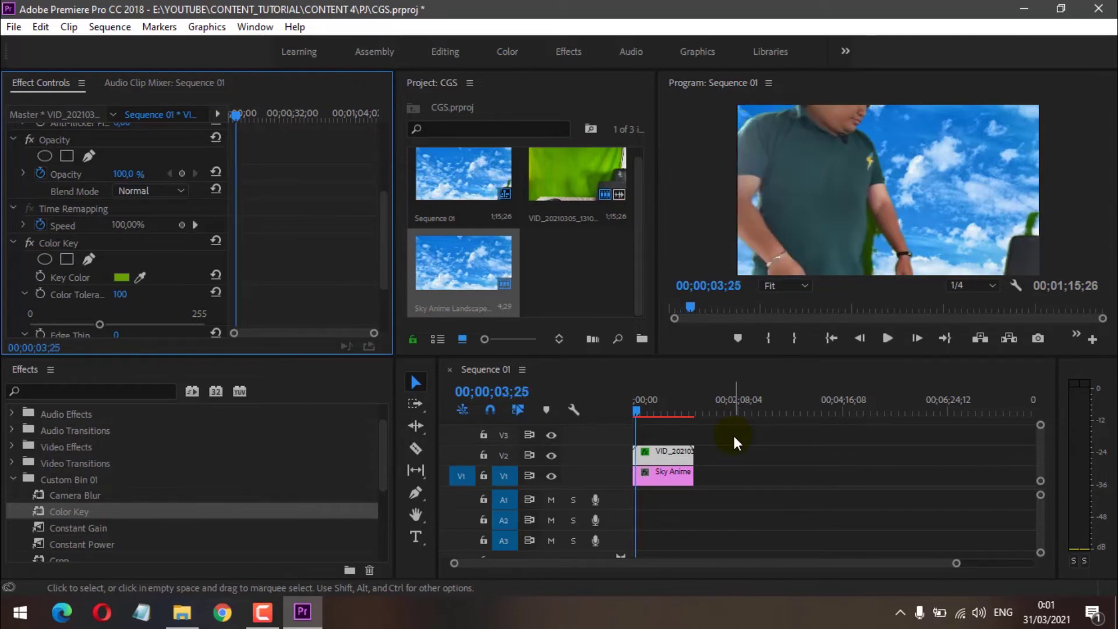
pyautogui.press('space')
pyautogui.press('j')
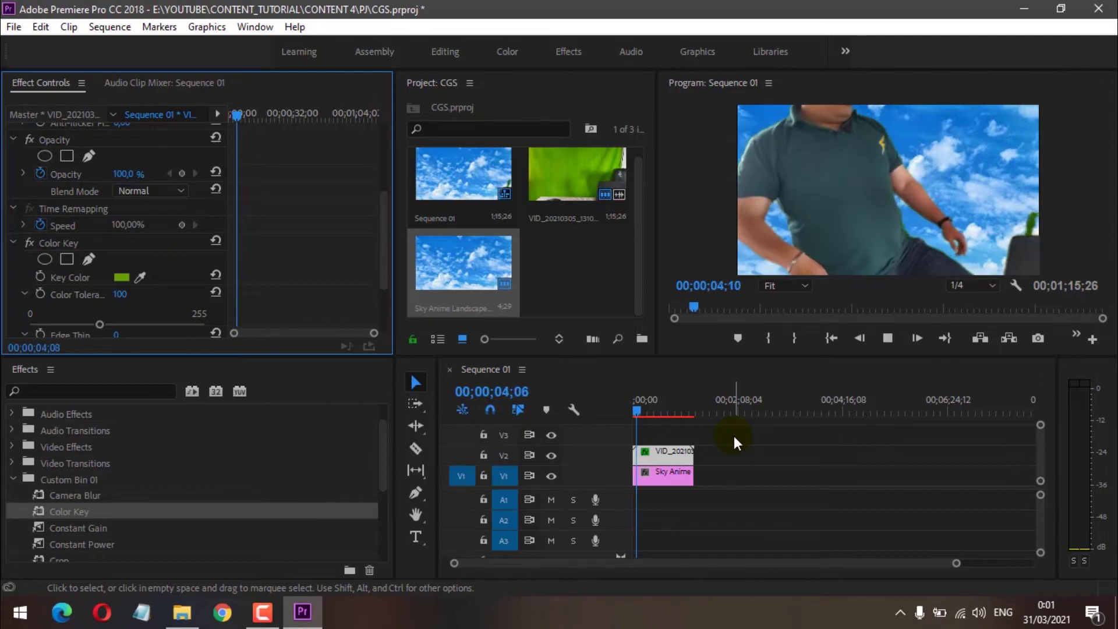
pyautogui.press('l')
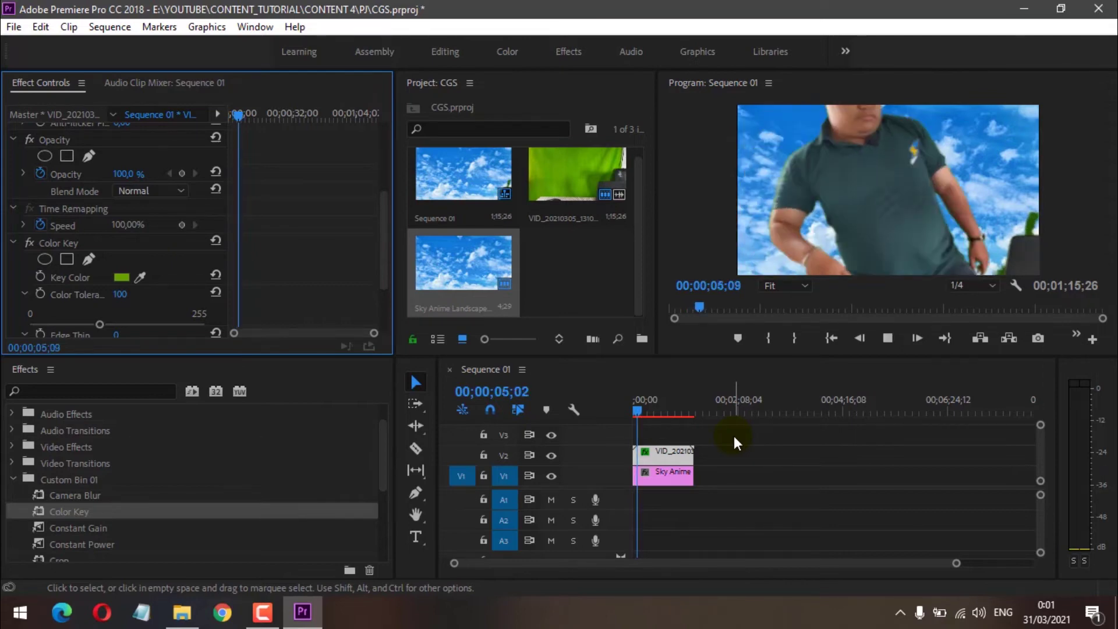
pyautogui.press('k')
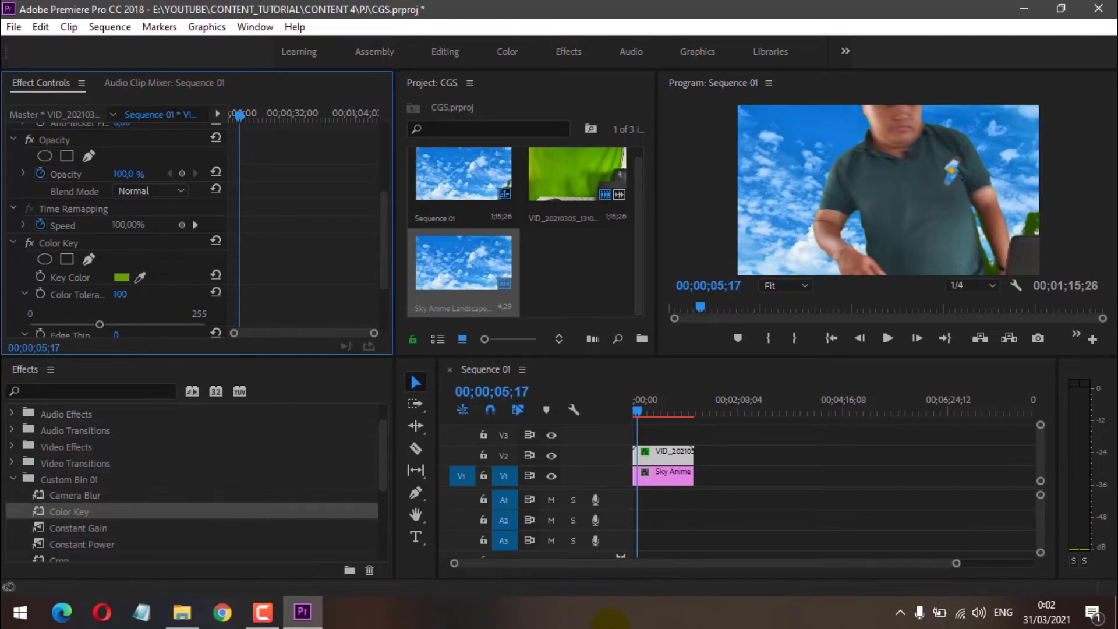
pyautogui.press('space')
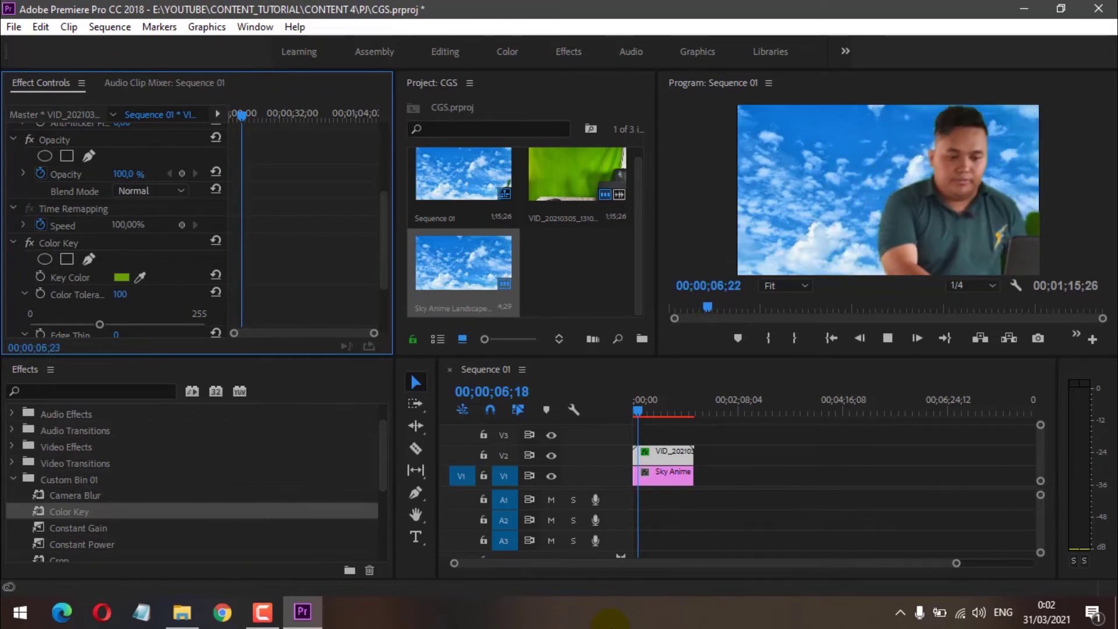
pyautogui.press('space')
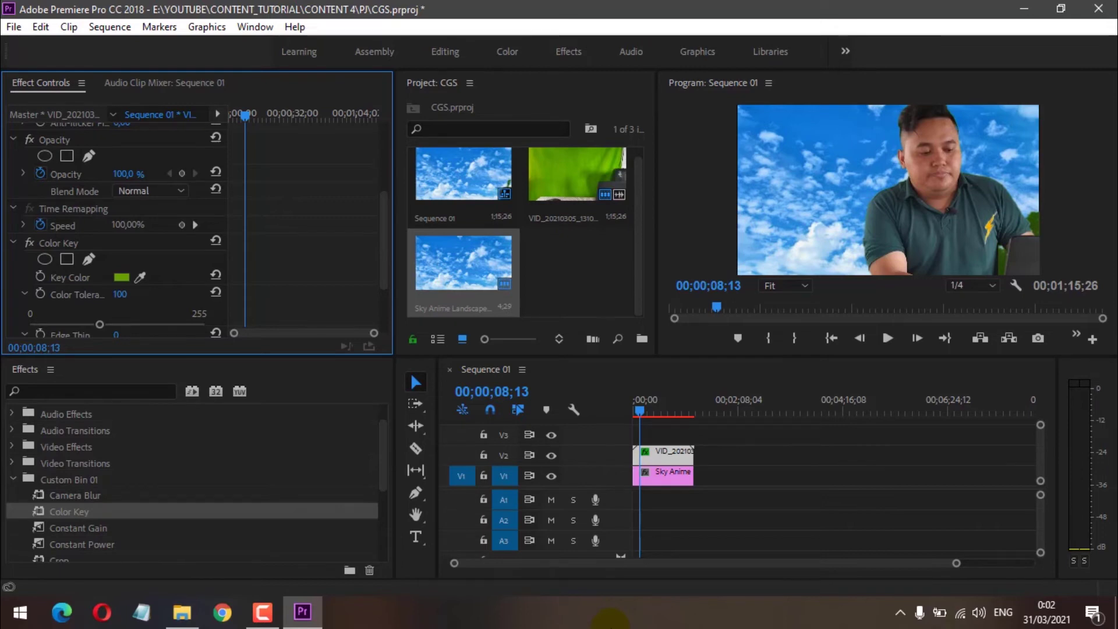
pyautogui.press('space')
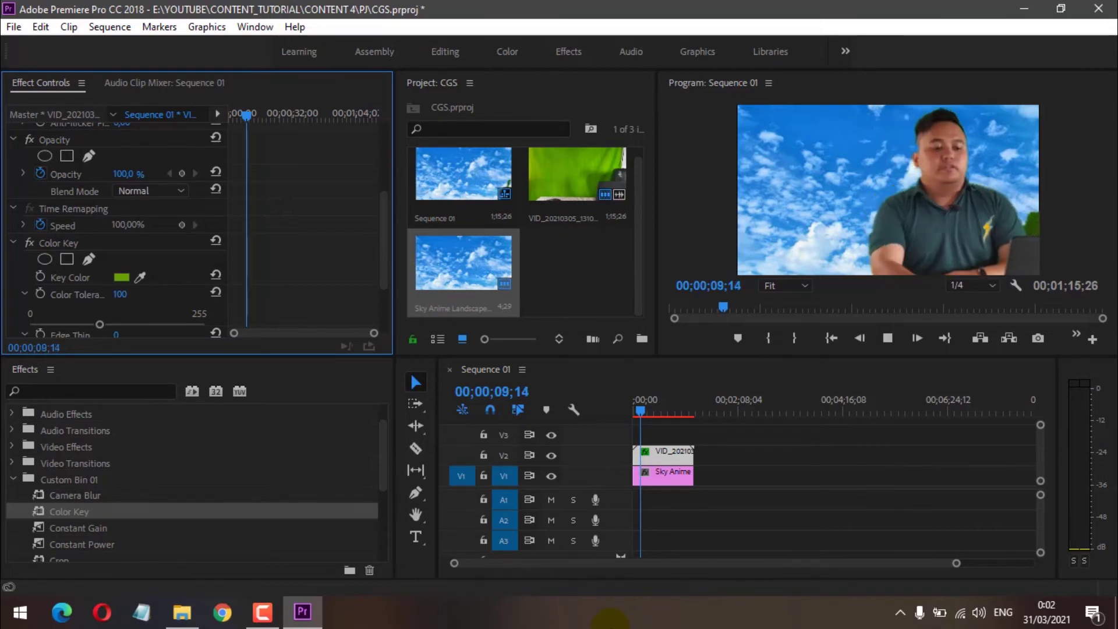
pyautogui.press('space')
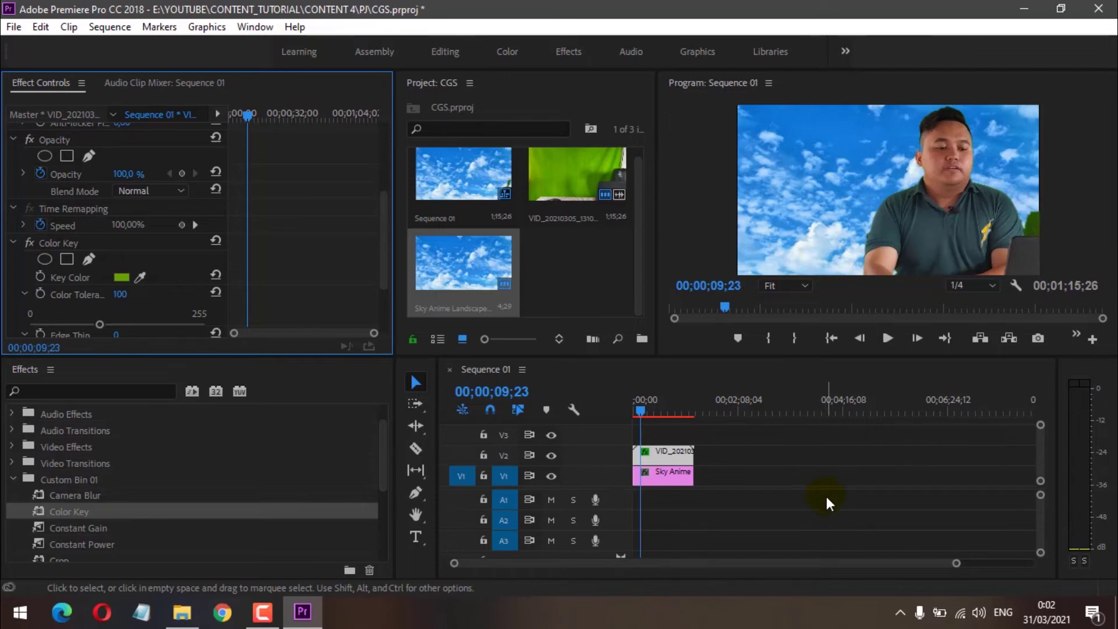
# - Switch to File Explorer and open the GREEN SCREEN FOR YOUTUBE folder inside BAHAN YOUTUBE on drive F:
pyautogui.click(175, 615)
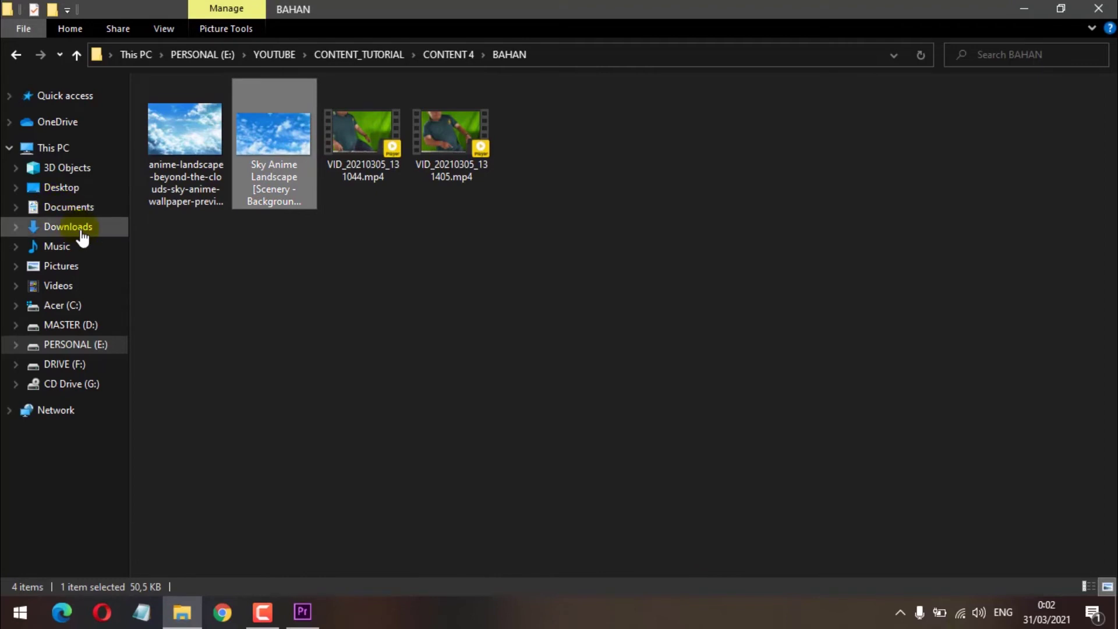
pyautogui.click(84, 366)
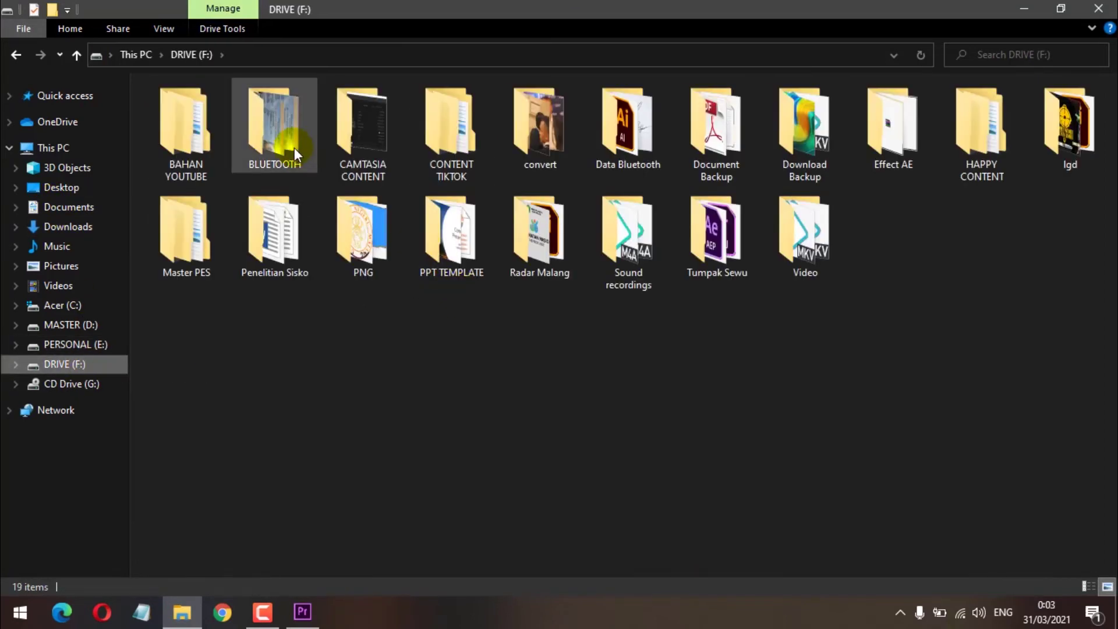
pyautogui.doubleClick(201, 133)
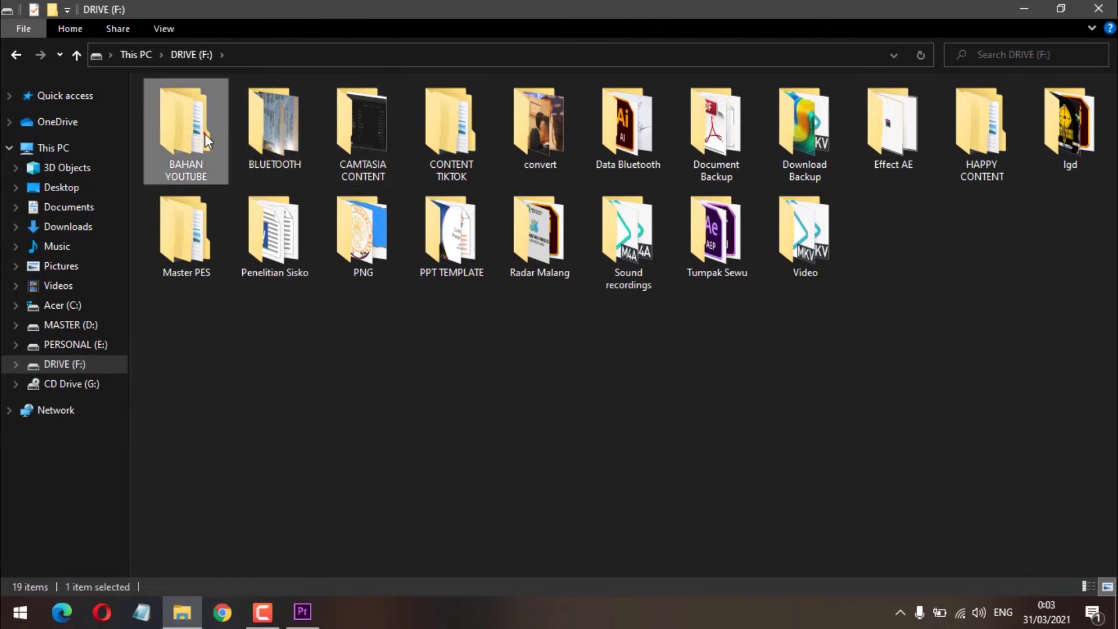
pyautogui.doubleClick(225, 106)
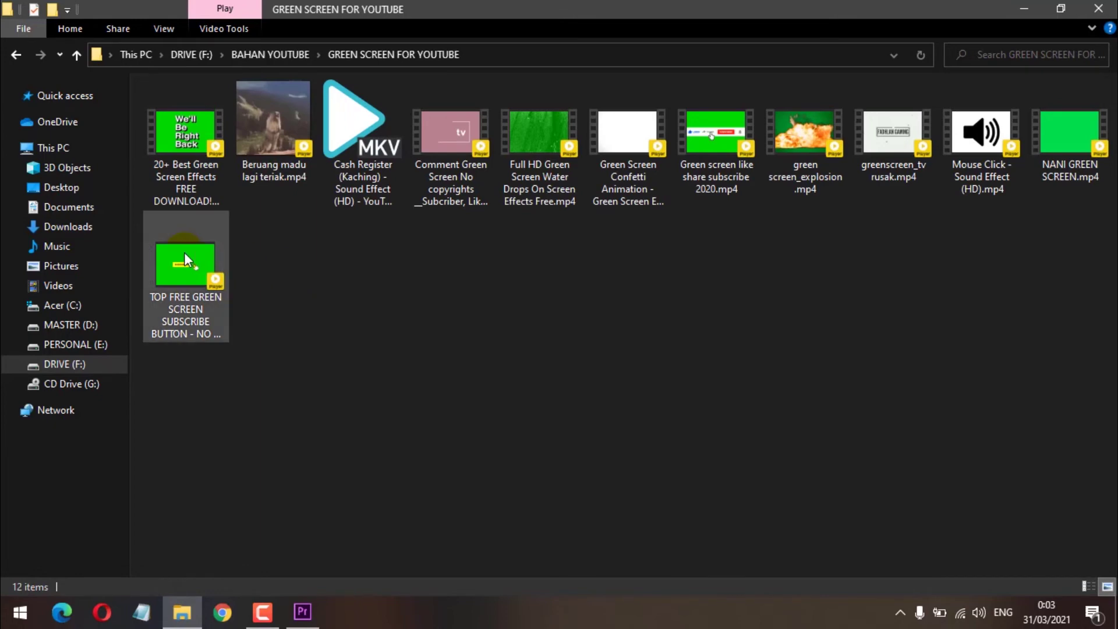
# - Bring the "Green screen like share subscribe 2020.mp4" clip into the Premiere Pro sequence on track V3, starting at 00;00;09;23
pyautogui.click(720, 178)
pyautogui.moveTo(720, 178); pyautogui.dragTo(707, 460)
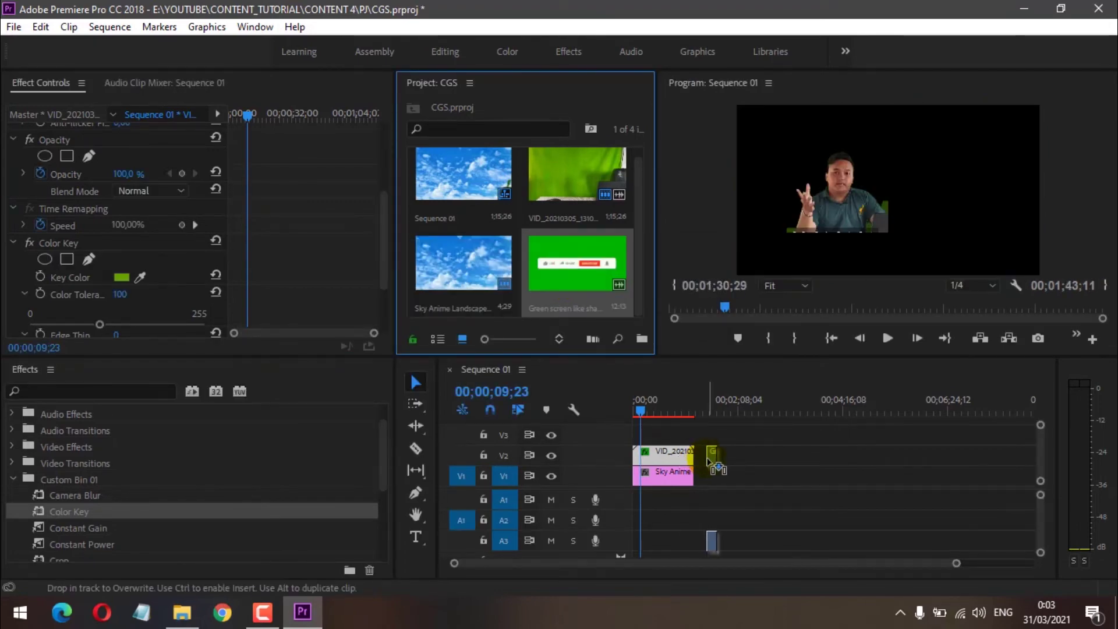
pyautogui.scroll(-1, 724, 465)
pyautogui.moveTo(703, 458)
pyautogui.mouseDown()
pyautogui.moveTo(658, 437)
pyautogui.moveTo(709, 454)
pyautogui.mouseUp()
pyautogui.click(751, 435)
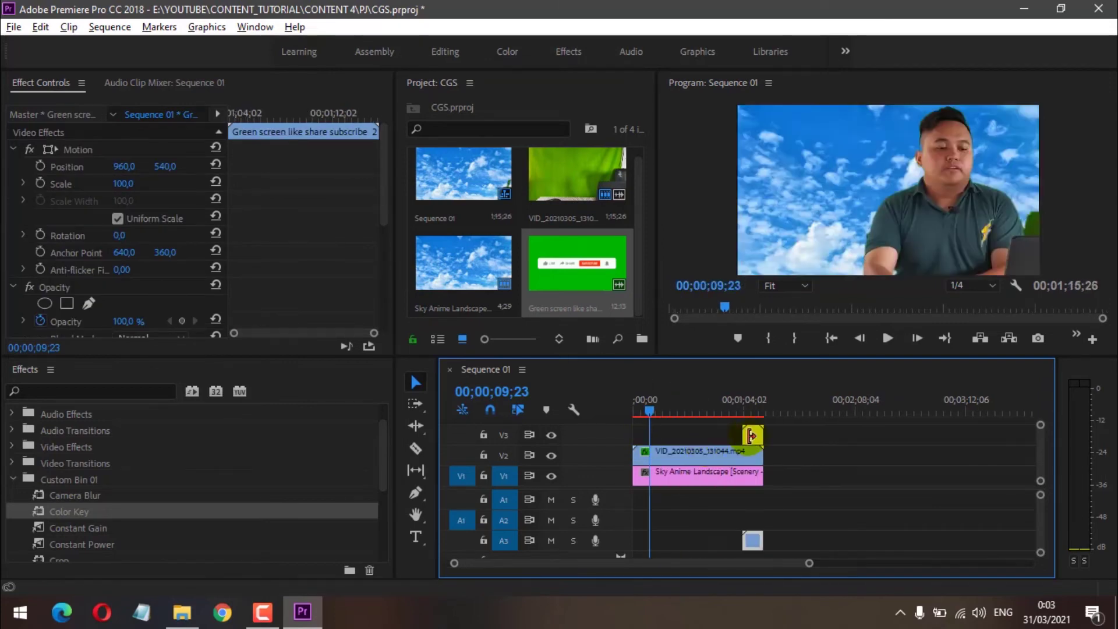
pyautogui.moveTo(706, 441); pyautogui.dragTo(662, 438)
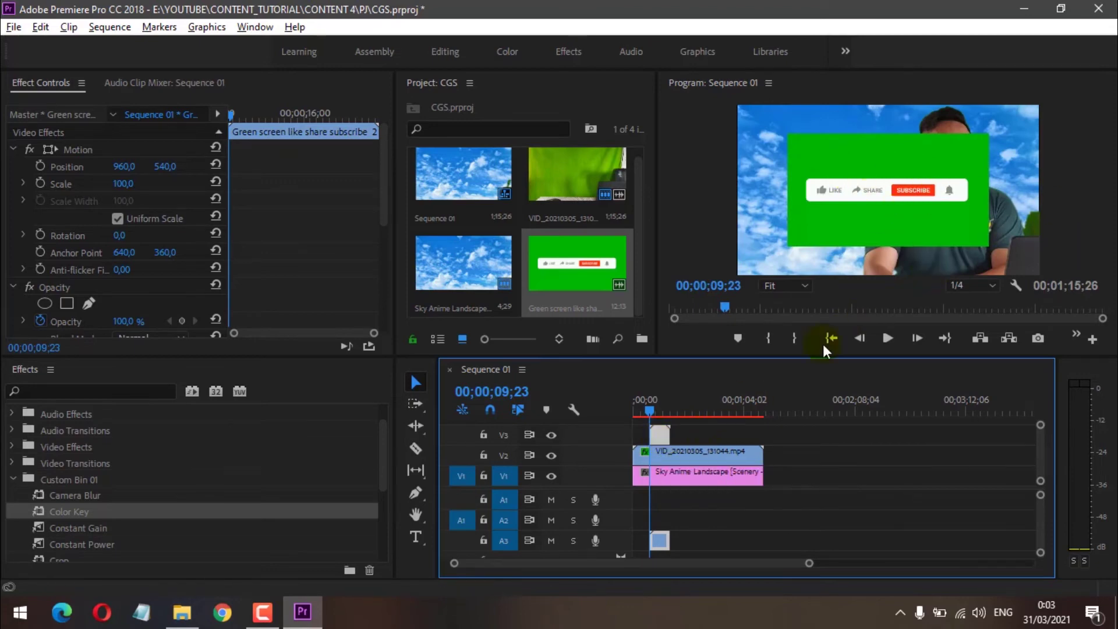
# - Apply Scale to Frame Size to the subscribe clip on V3
pyautogui.rightClick(658, 436)
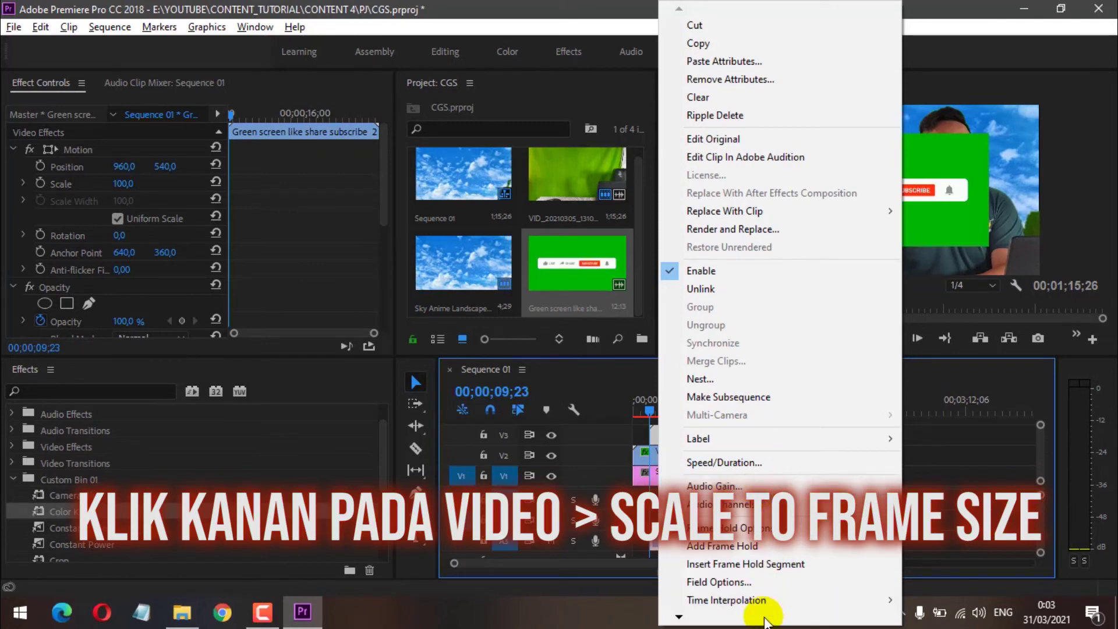
pyautogui.moveTo(764, 622)
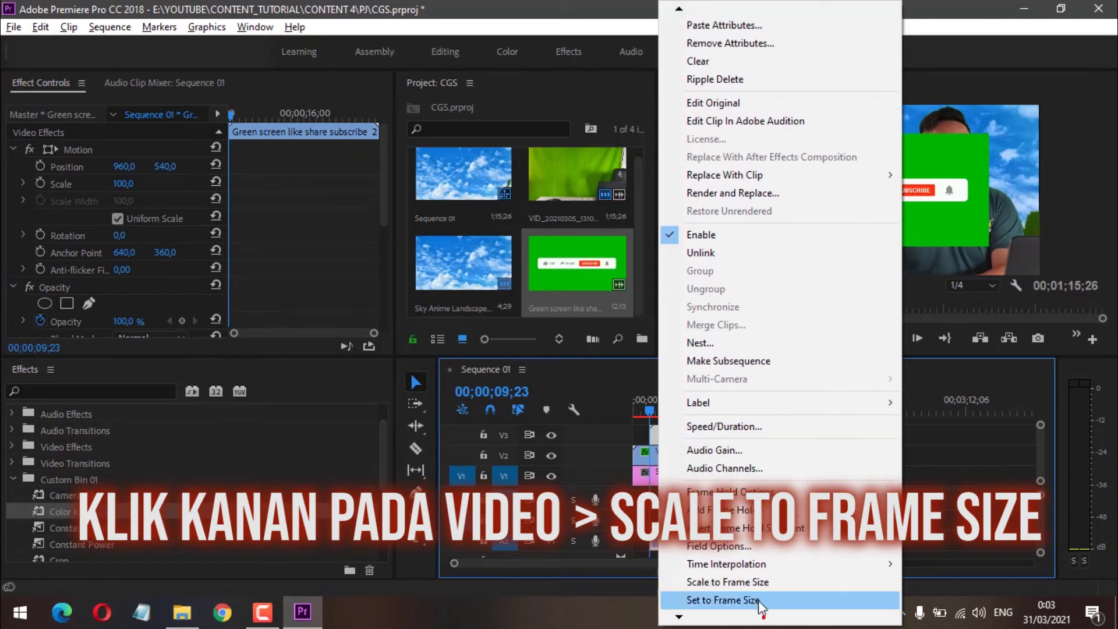
pyautogui.click(782, 583)
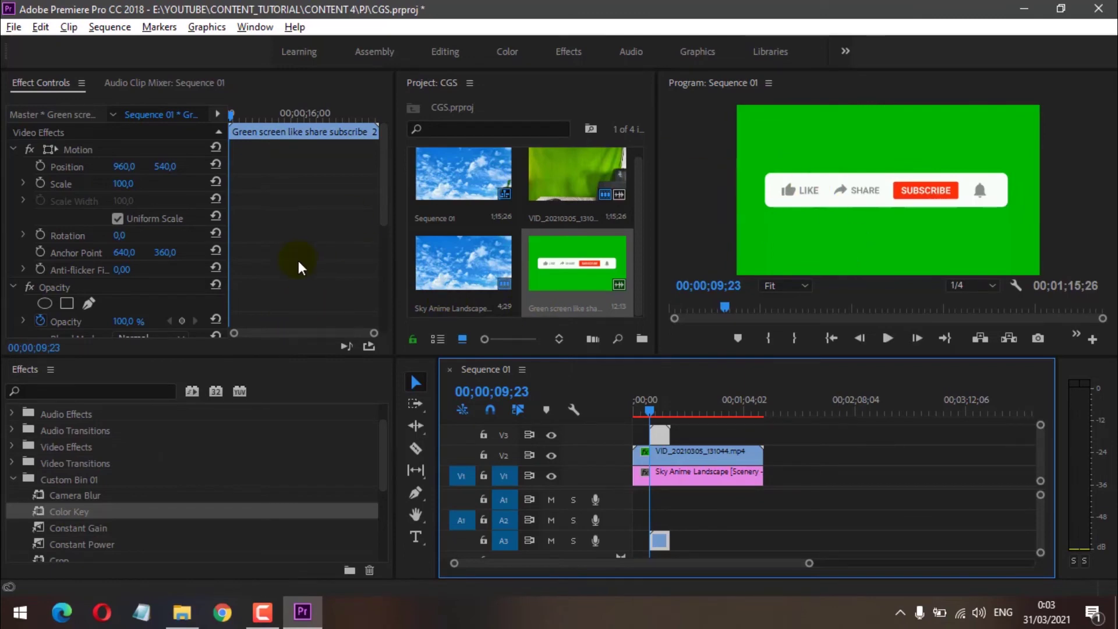
# - Apply the Color Key effect to the V3 subscribe clip and sample its green background as the Key Color
pyautogui.scroll(-3, 298, 267)
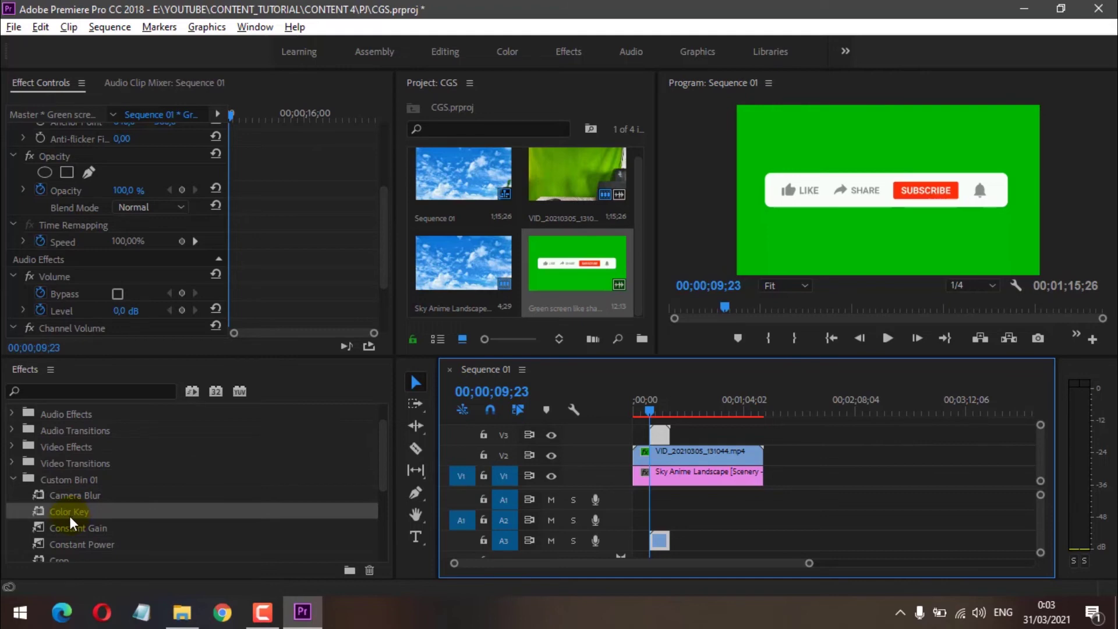
pyautogui.moveTo(65, 515); pyautogui.dragTo(664, 436)
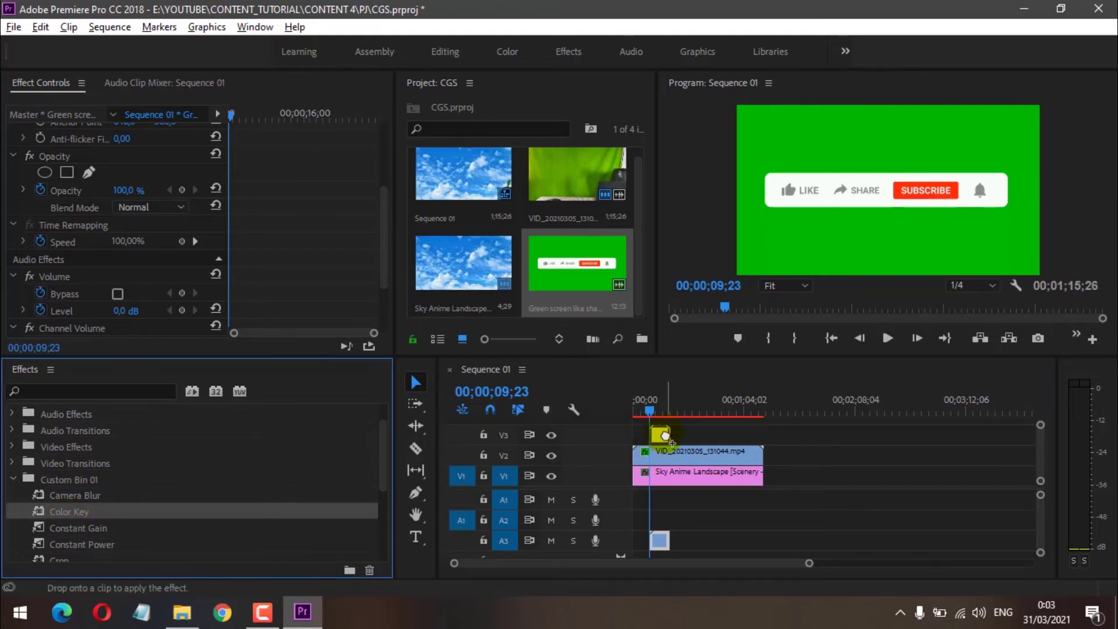
pyautogui.moveTo(663, 435); pyautogui.dragTo(663, 436)
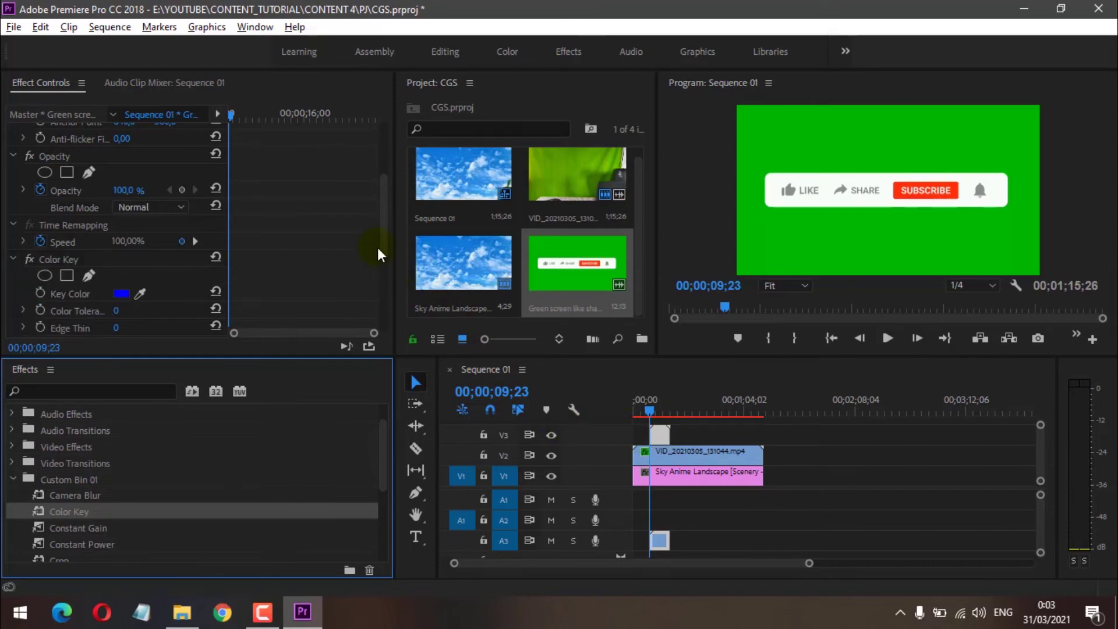
pyautogui.scroll(-2, 257, 229)
pyautogui.click(147, 207)
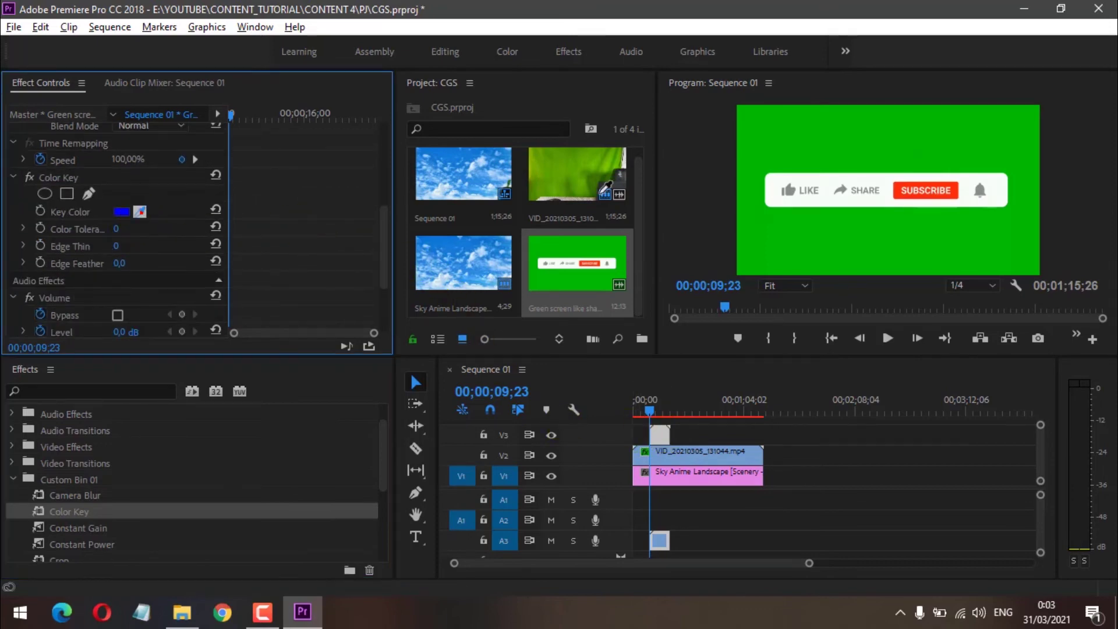
pyautogui.click(838, 147)
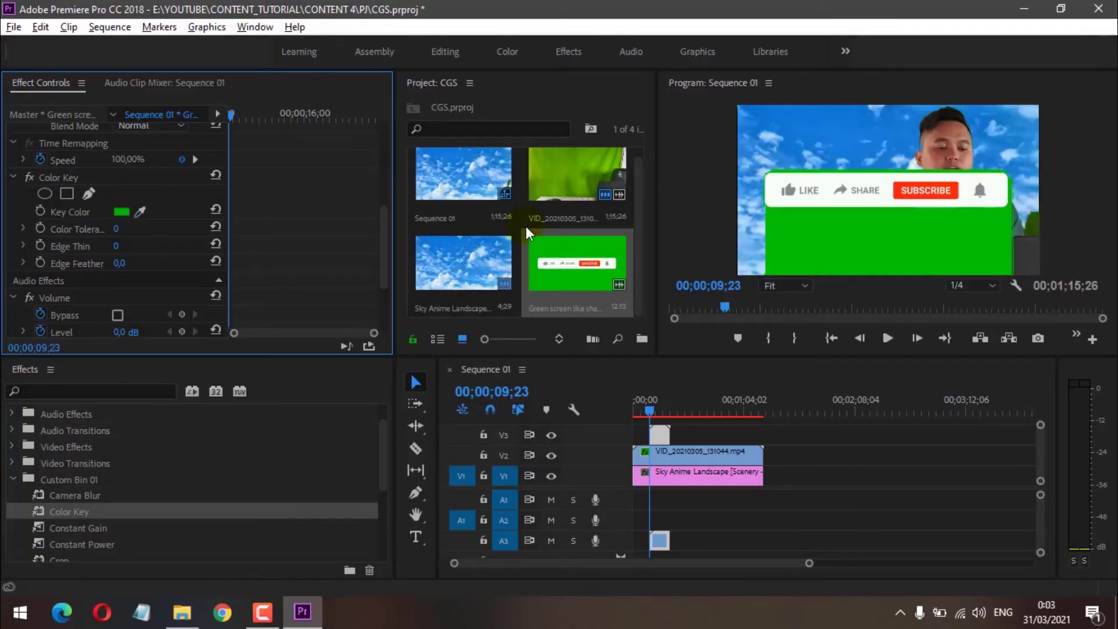
# - Set the subscribe clip's Color Key to Color Tolerance 33, Edge Thin 5 and Edge Feather 32.6
pyautogui.click(117, 229)
pyautogui.write('22')
pyautogui.press('Return')
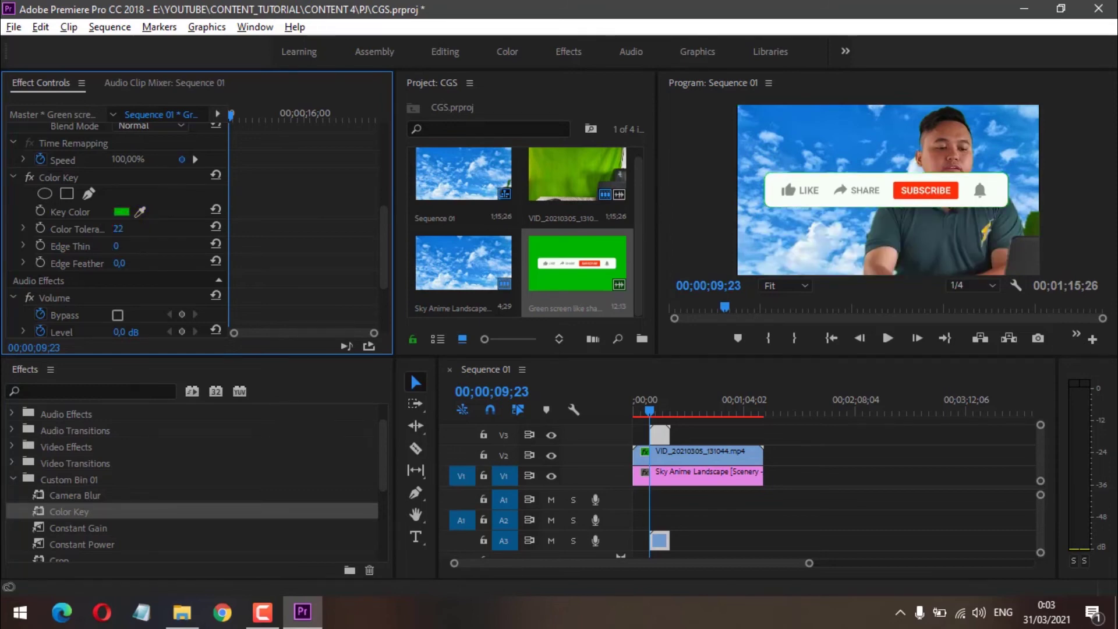
pyautogui.moveTo(118, 228); pyautogui.dragTo(124, 228)
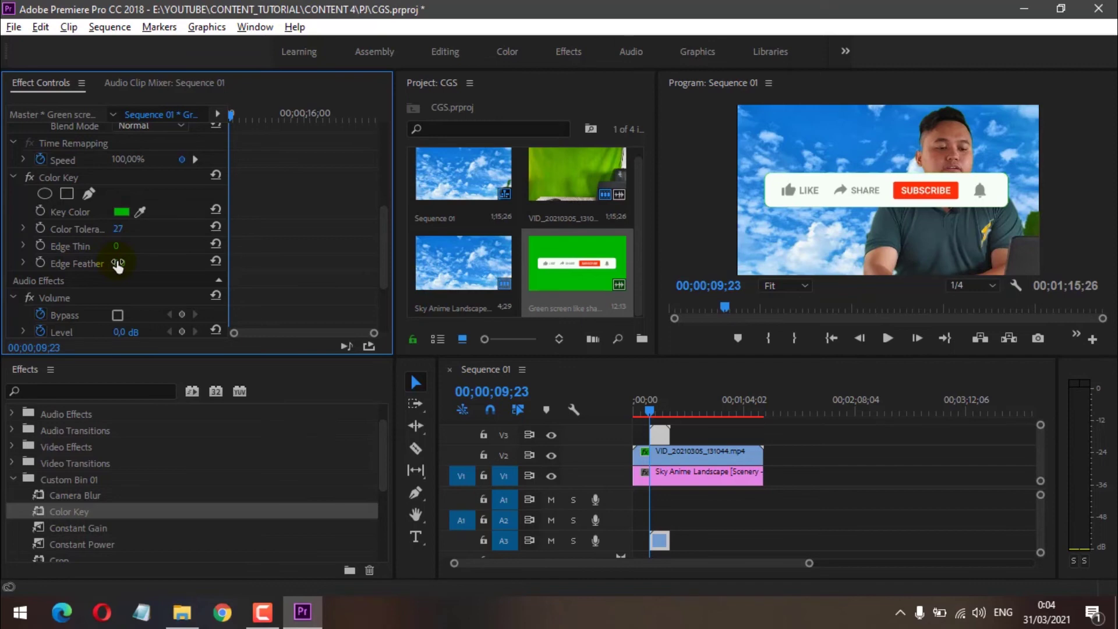
pyautogui.moveTo(118, 263); pyautogui.dragTo(158, 263)
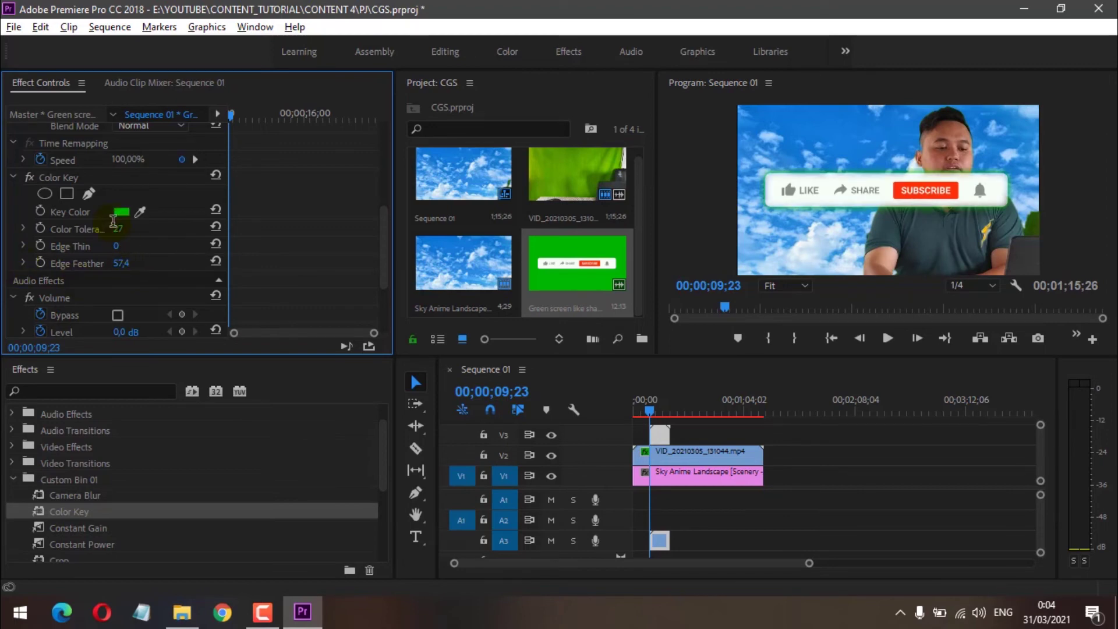
pyautogui.click(123, 261)
pyautogui.write('52')
pyautogui.press('Return')
pyautogui.moveTo(122, 264); pyautogui.dragTo(112, 264)
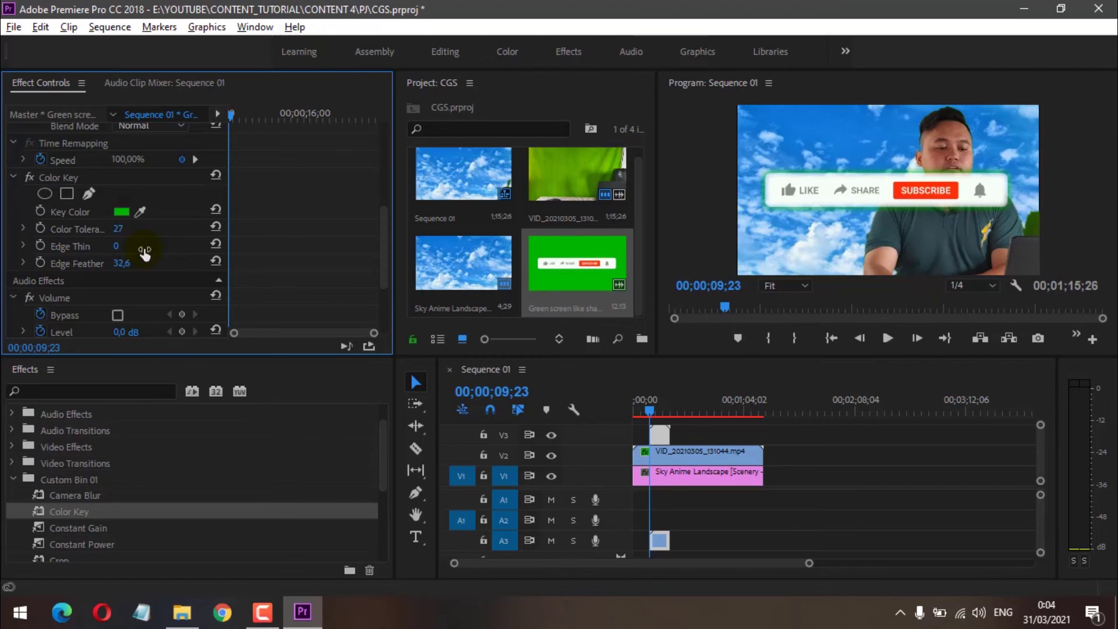
pyautogui.moveTo(120, 230); pyautogui.dragTo(118, 245)
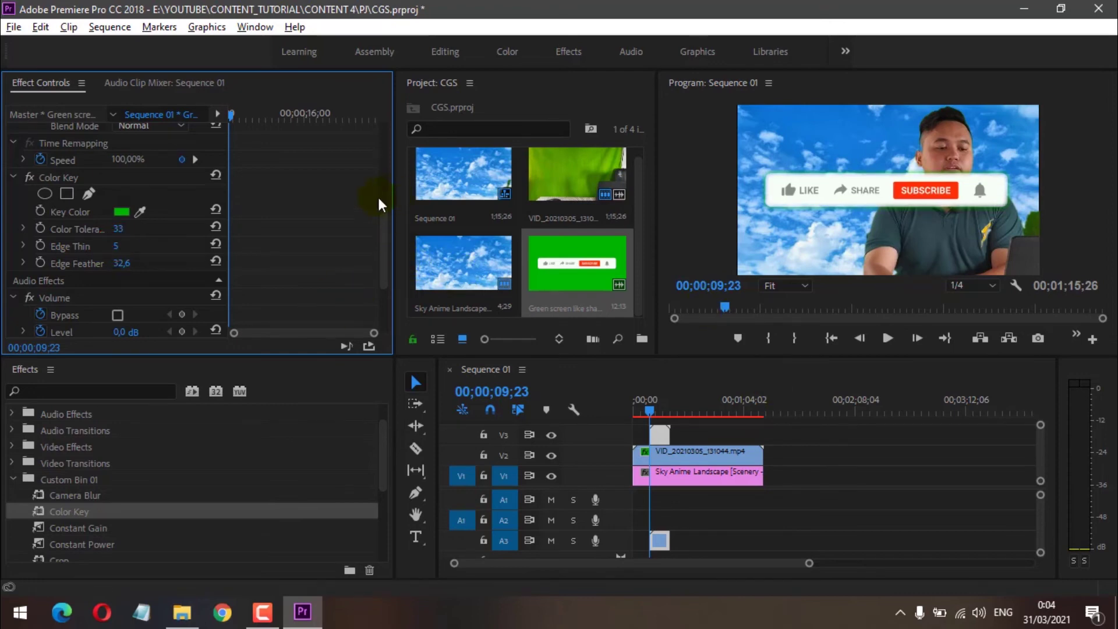
# - Move the subscribe clip down by setting its vertical Position to 908, keeping the horizontal Position at 960
pyautogui.scroll(5, 347, 204)
pyautogui.scroll(2, 309, 216)
pyautogui.moveTo(123, 168); pyautogui.dragTo(203, 168)
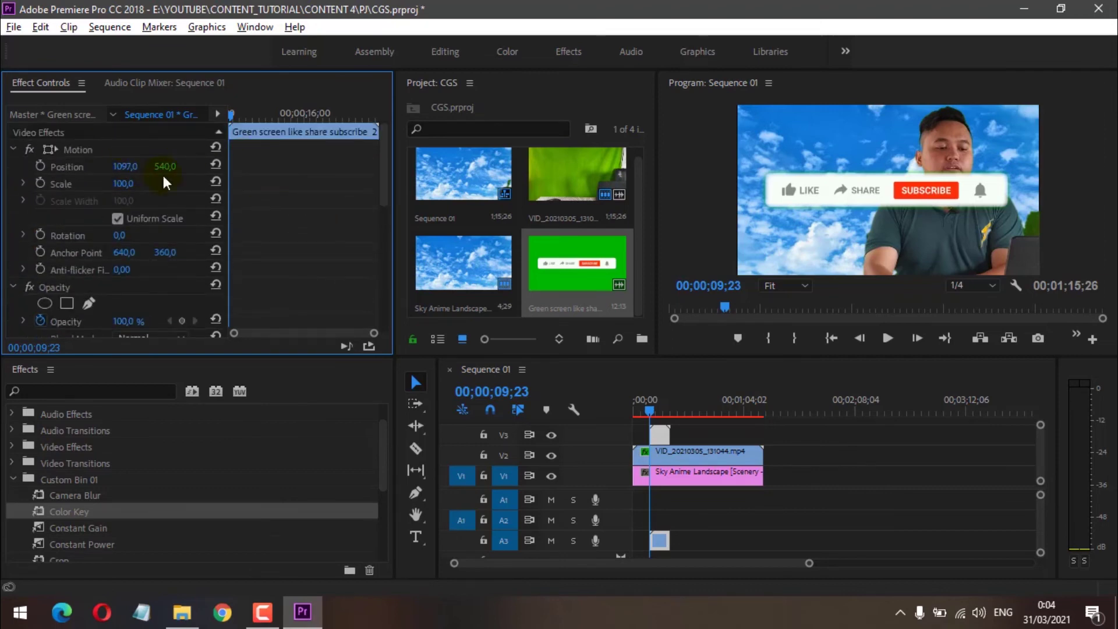
pyautogui.hotkey('ctrl', 'z')
pyautogui.moveTo(156, 168)
pyautogui.mouseDown()
pyautogui.moveTo(211, 167)
pyautogui.moveTo(92, 167)
pyautogui.moveTo(390, 166)
pyautogui.moveTo(171, 167)
pyautogui.mouseUp()
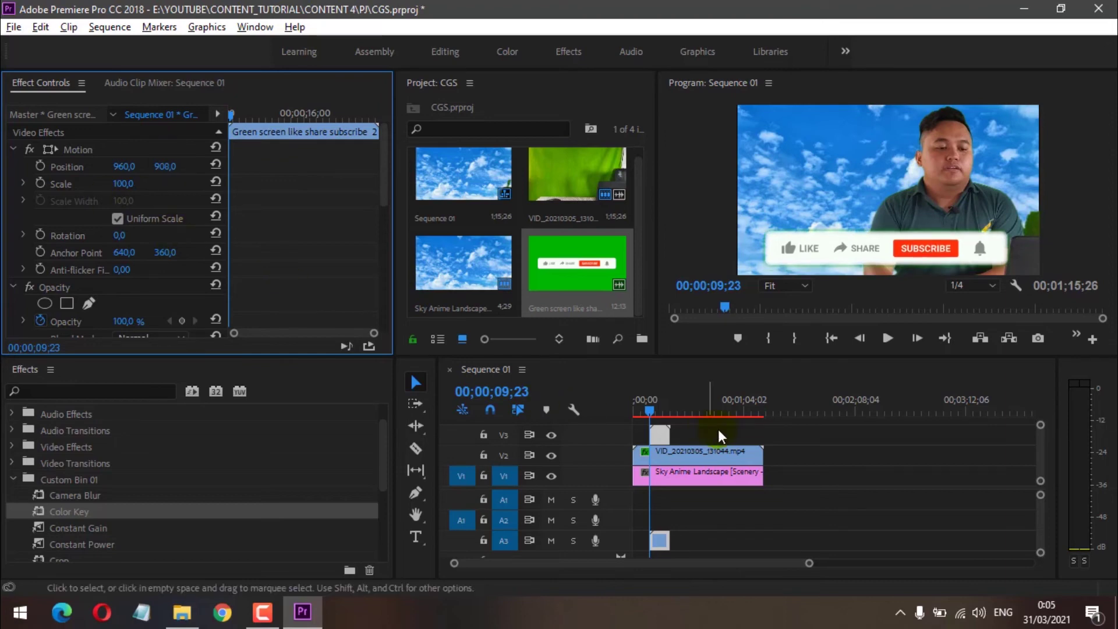
# - Split the V1 and V2 clips at about 00;00;46;22 and delete the portions after the cut
pyautogui.click(721, 451)
pyautogui.keyDown('shift'); pyautogui.click(713, 463); pyautogui.keyUp('shift')
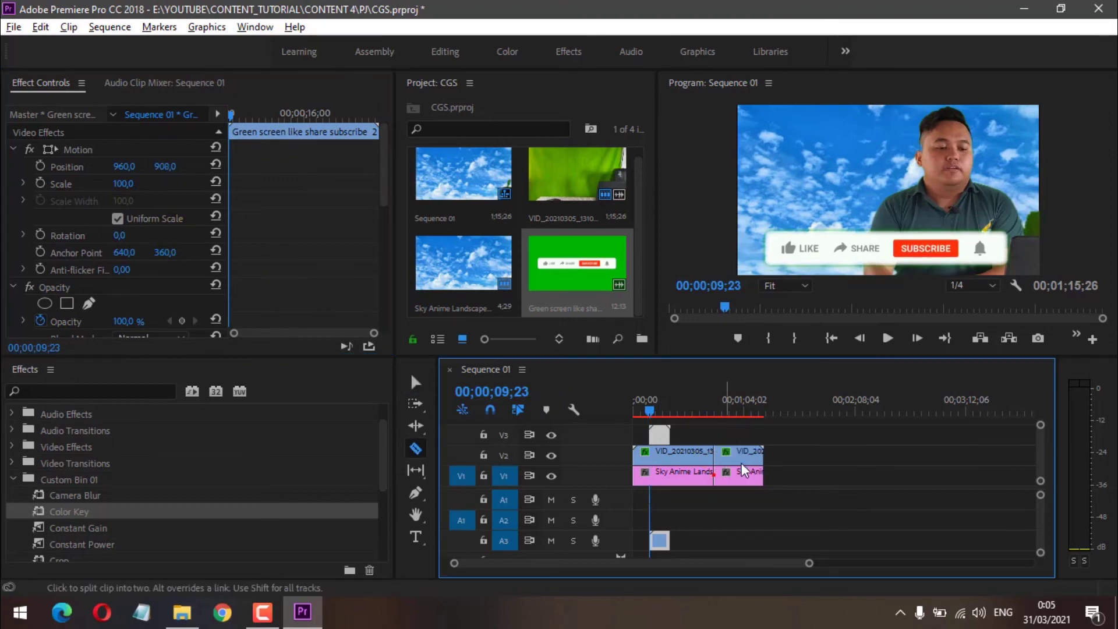
pyautogui.press('Delete')
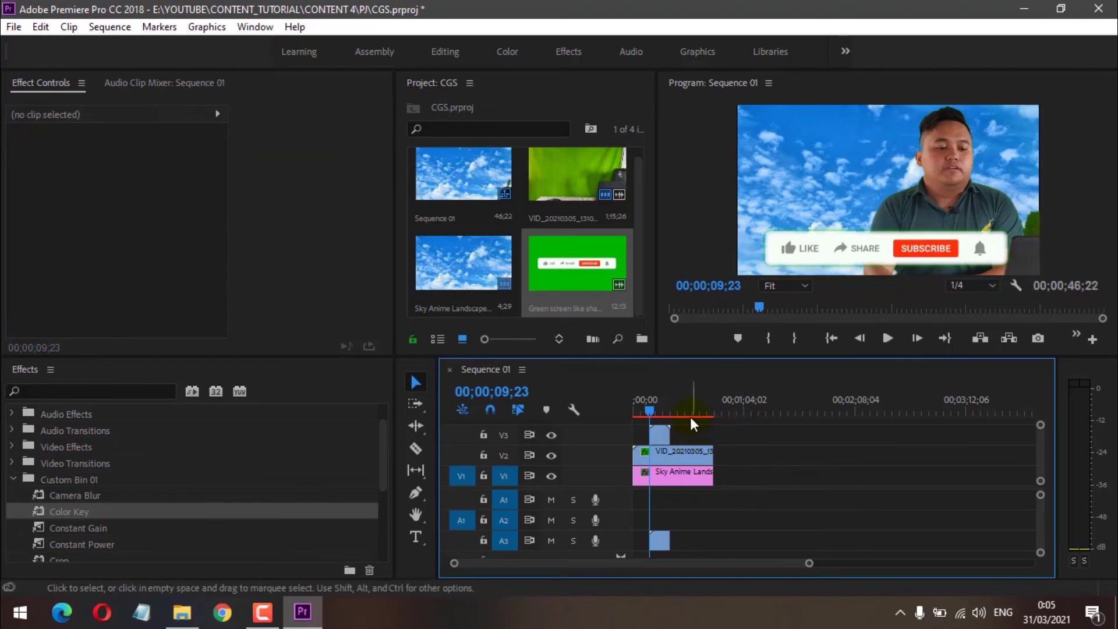
# - Mark an Out point near the end of the trimmed clips and render the sequence's video previews between In and Out
pyautogui.click(716, 403)
pyautogui.click(714, 401)
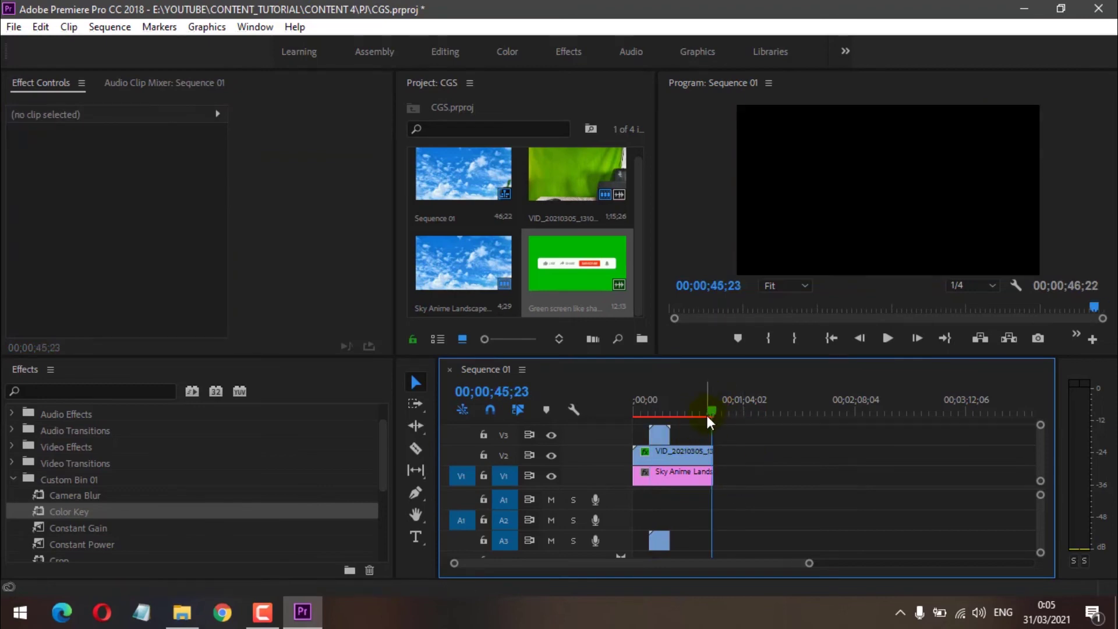
pyautogui.press('o')
pyautogui.click(203, 27)
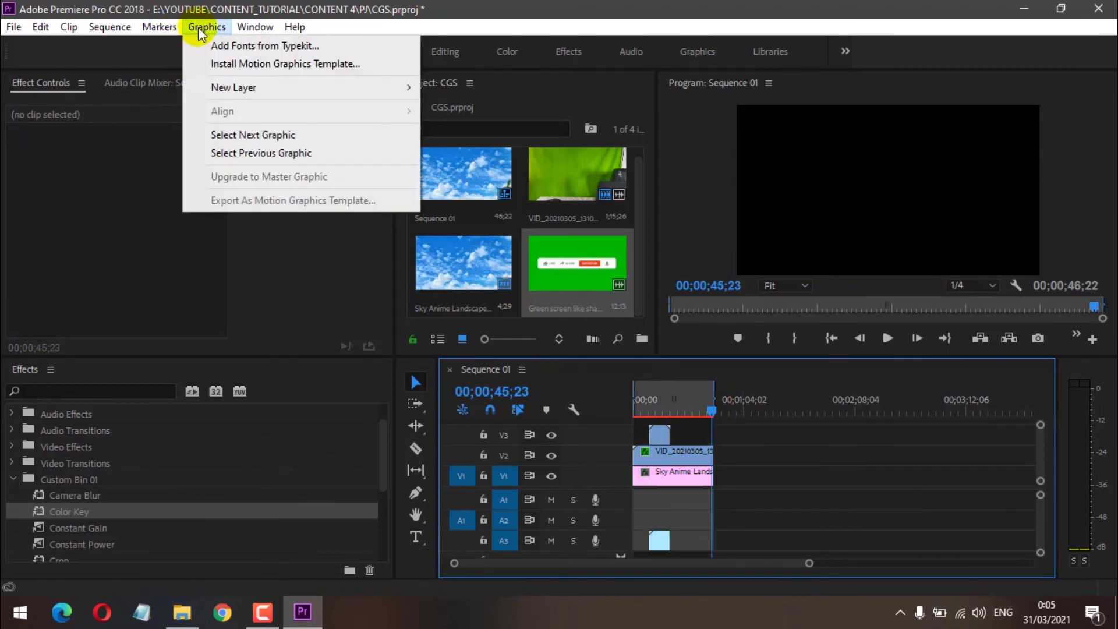
pyautogui.click(110, 28)
pyautogui.click(144, 75)
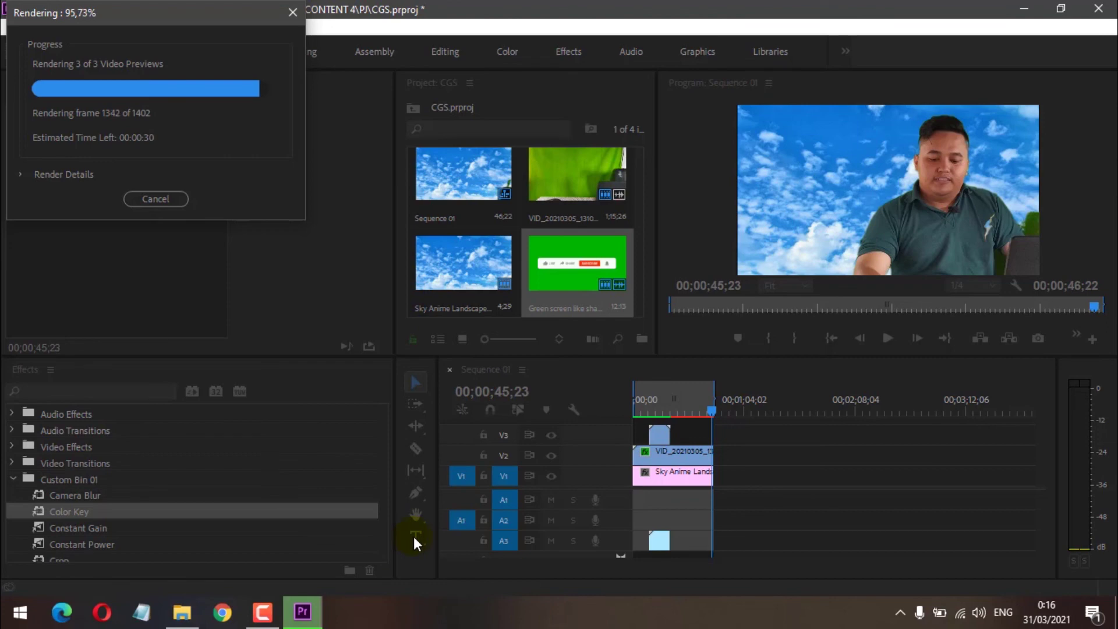
# - Save the project and play the rendered sequence full screen from the start to review the composite
pyautogui.hotkey('ctrl', 's')
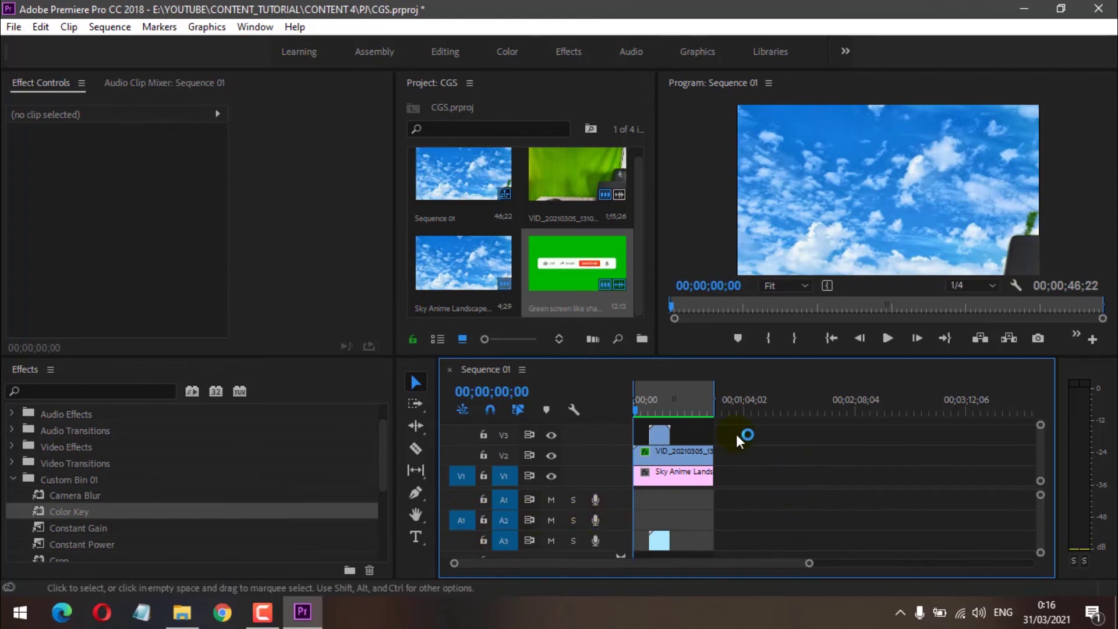
pyautogui.press('space')
pyautogui.press('space')
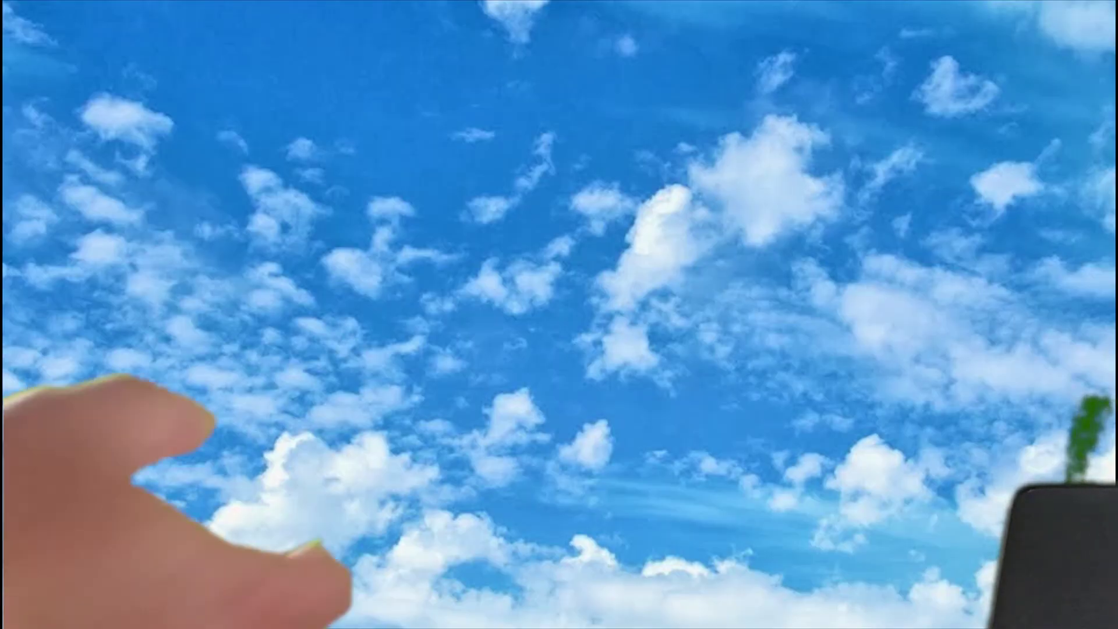